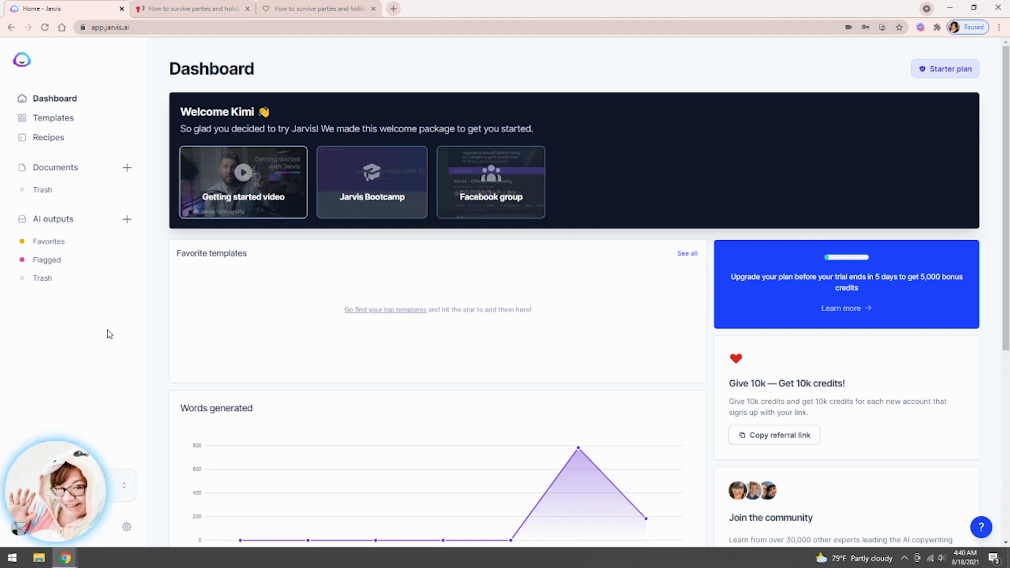
# Step: Open the Blog Post Topic Ideas template from the template library
pyautogui.click(68, 123)
pyautogui.scroll(-2, 880, 244)
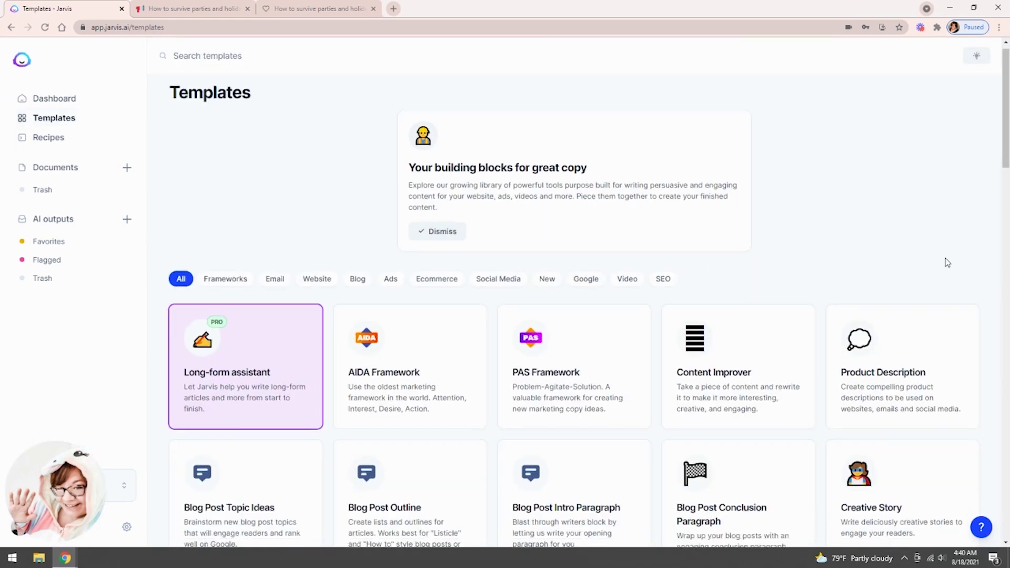
pyautogui.scroll(-1, 947, 262)
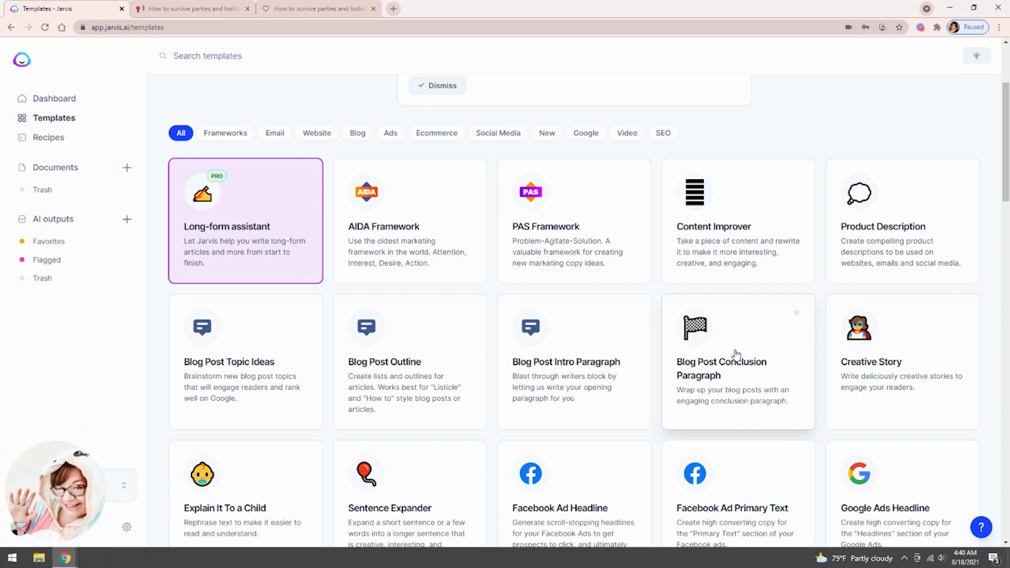
pyautogui.click(256, 340)
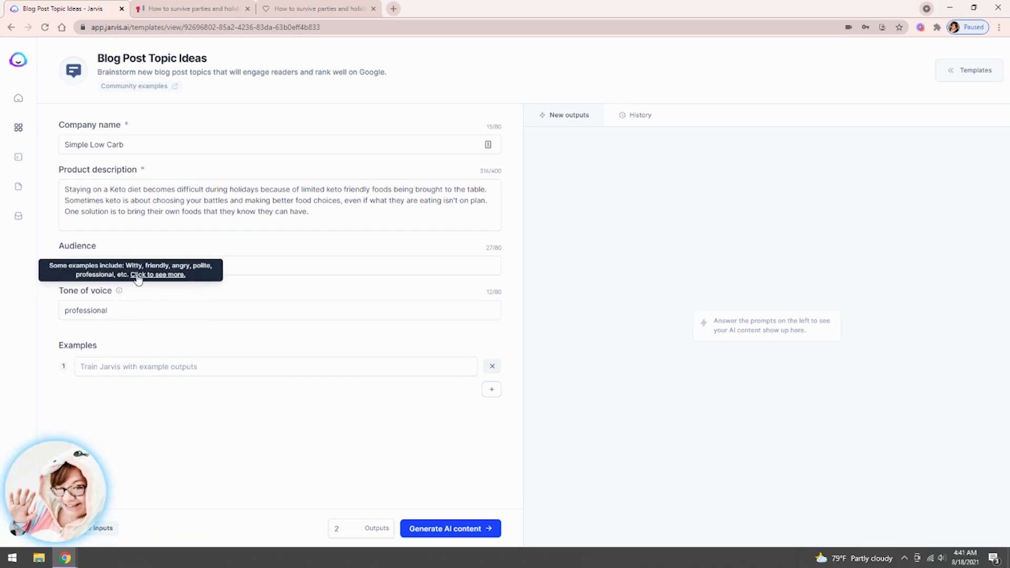
# Step: Read the tone of voice help article with its list of suggested adjectives and characters, and close it
pyautogui.click(140, 276)
pyautogui.scroll(-10, 975, 419)
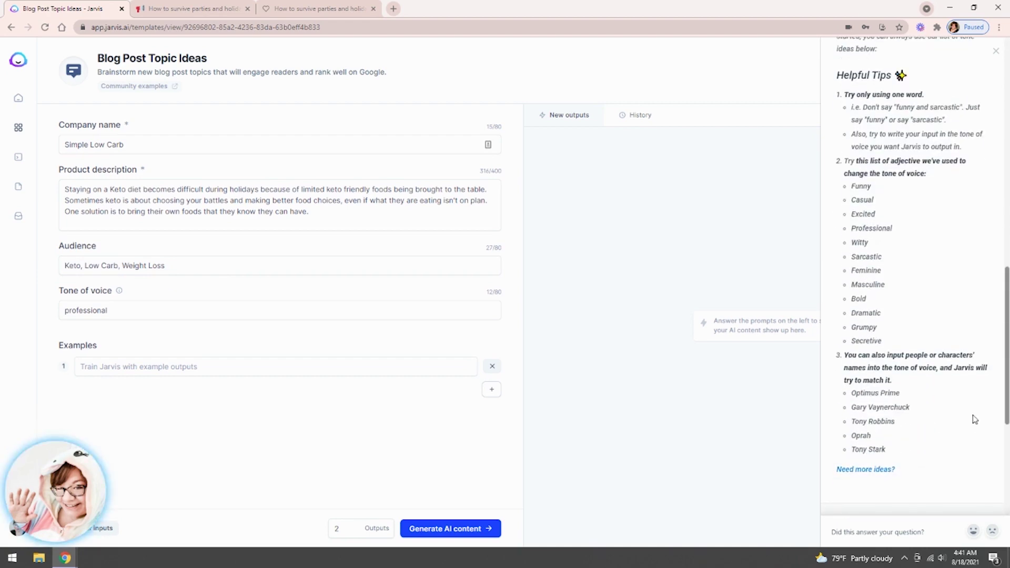
pyautogui.scroll(10, 974, 420)
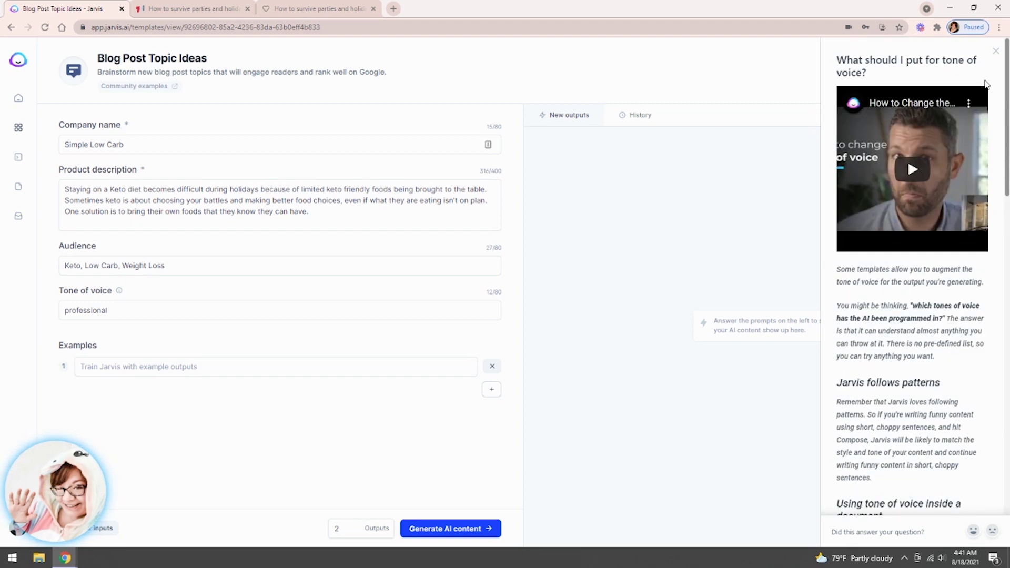
pyautogui.click(994, 55)
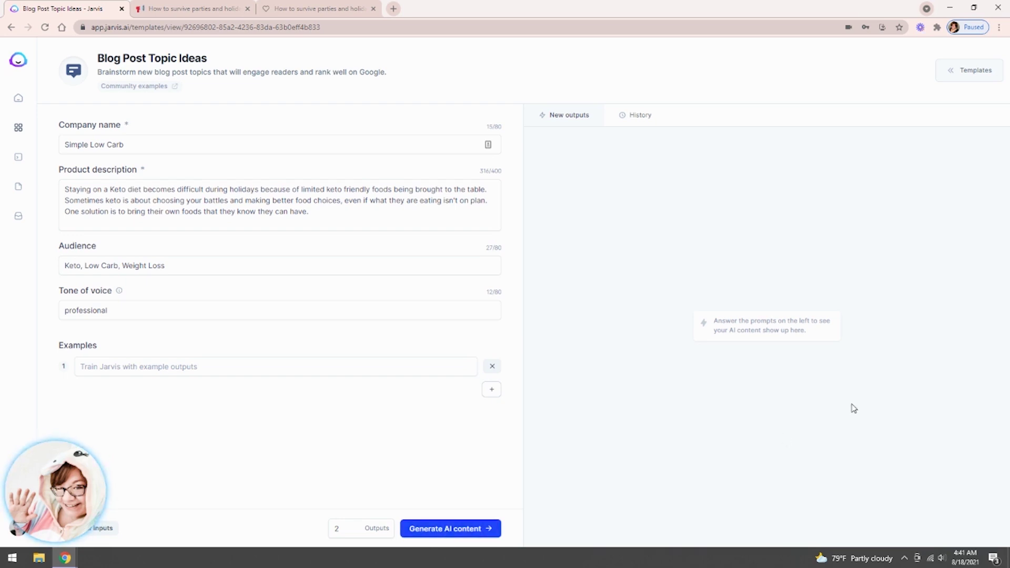
# Step: Review the previously generated topic ideas and compare them with the title of the Notion blog draft
pyautogui.click(629, 123)
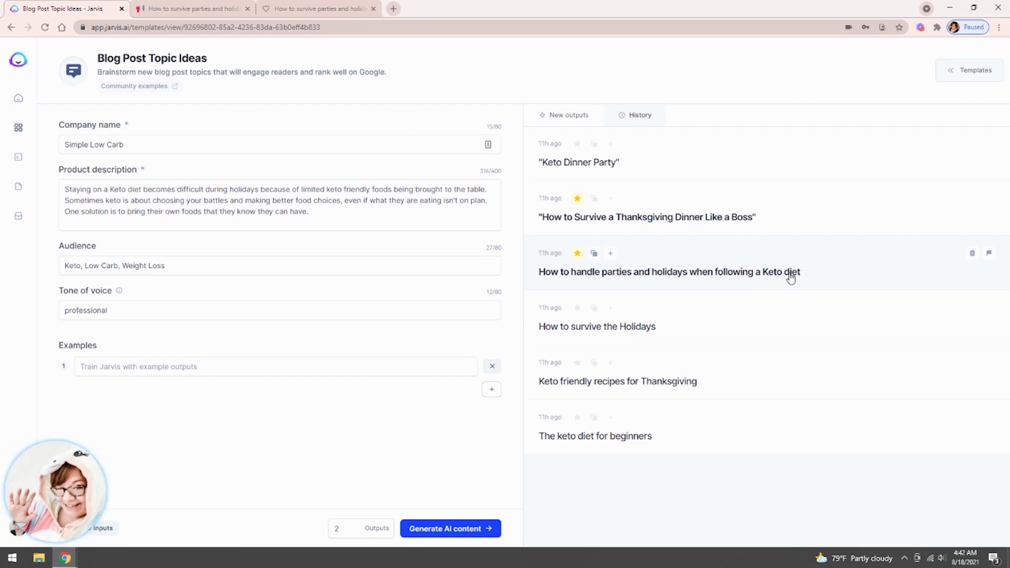
pyautogui.click(181, 6)
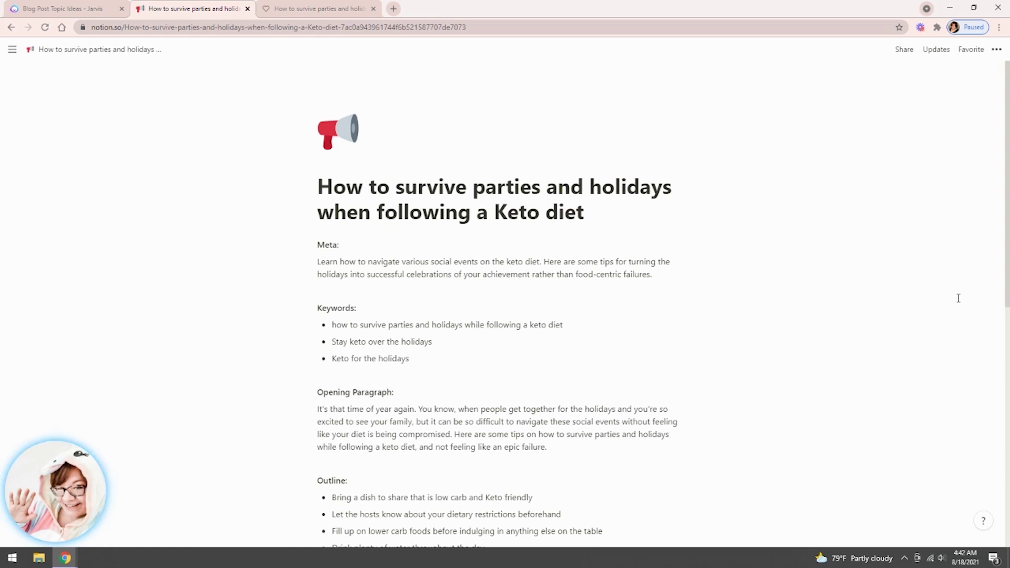
pyautogui.click(94, 6)
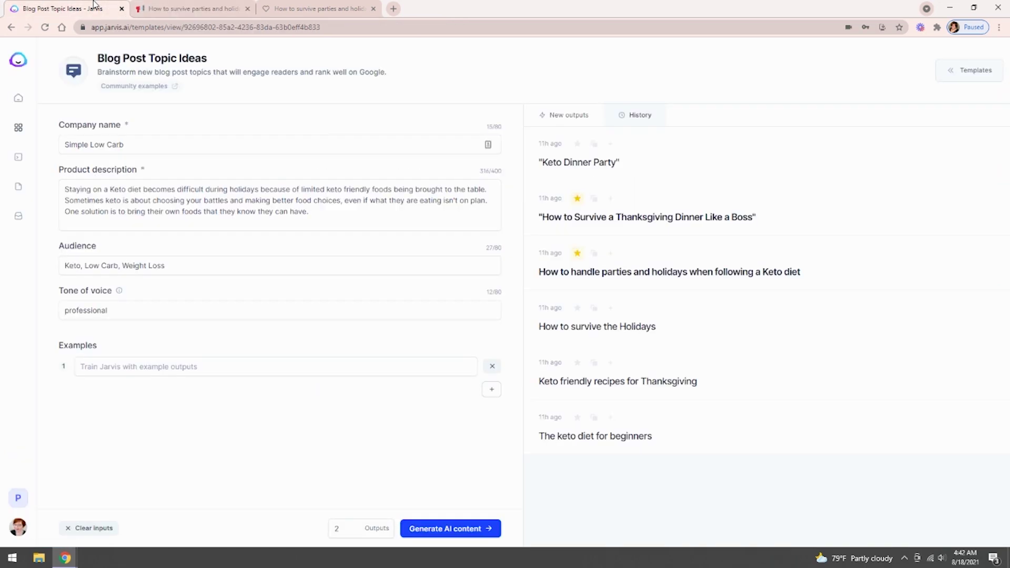
# Step: Open the Blog Post Outline template and display its previously generated outlines
pyautogui.click(4, 130)
pyautogui.scroll(-2, 587, 342)
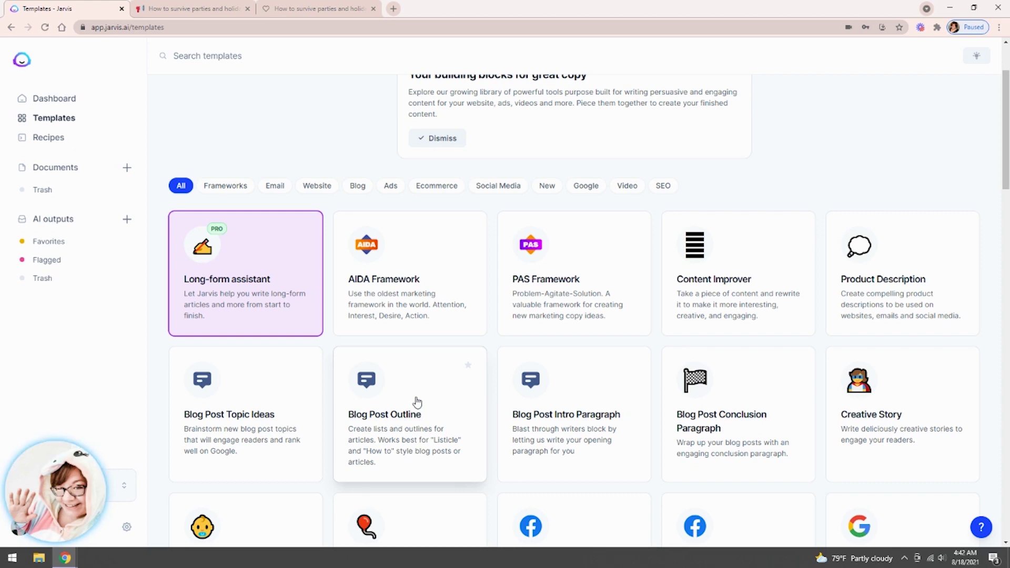
pyautogui.click(424, 464)
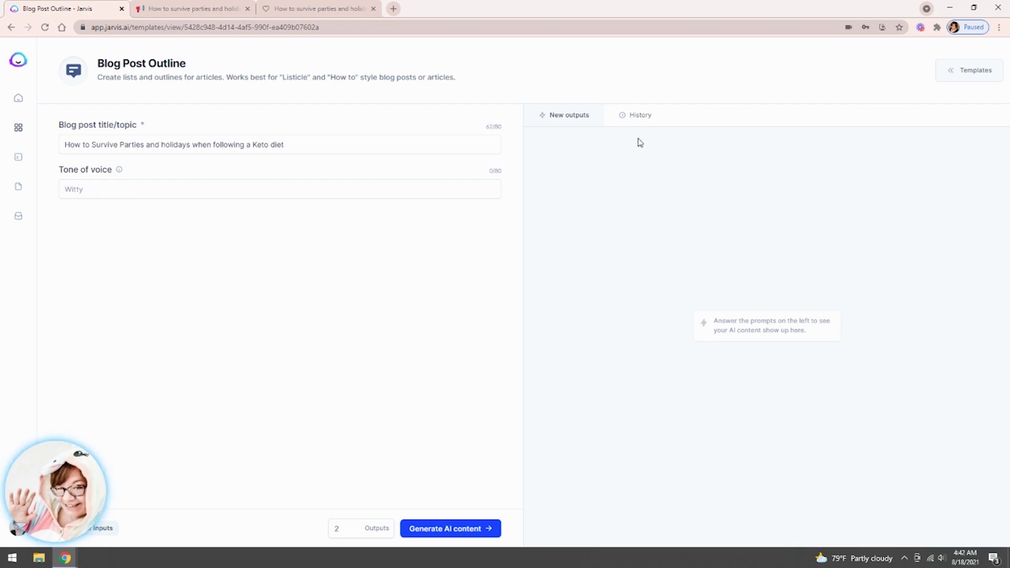
pyautogui.click(648, 114)
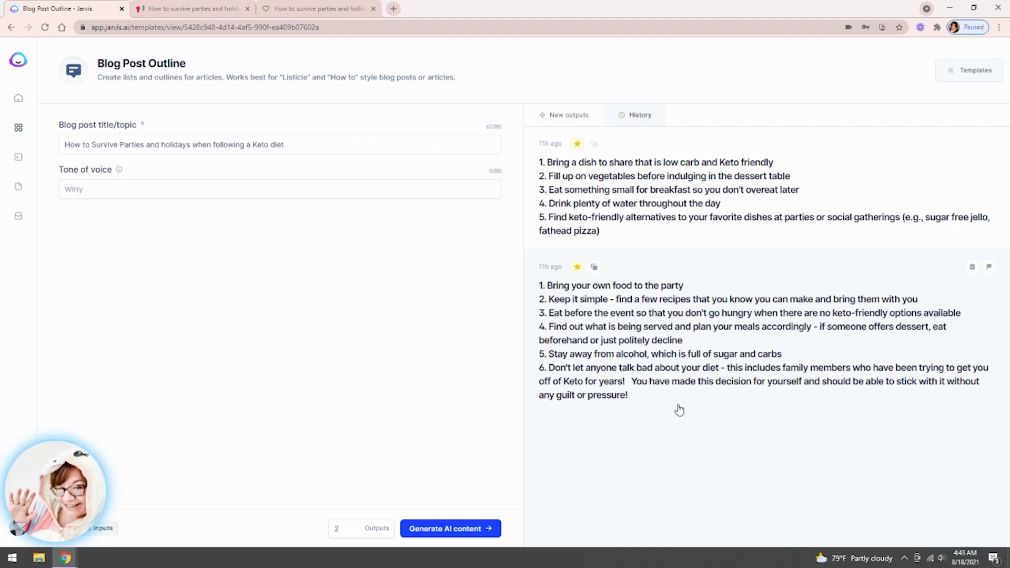
# Step: Switch to the Notion blog draft and examine its Outline section
pyautogui.click(212, 4)
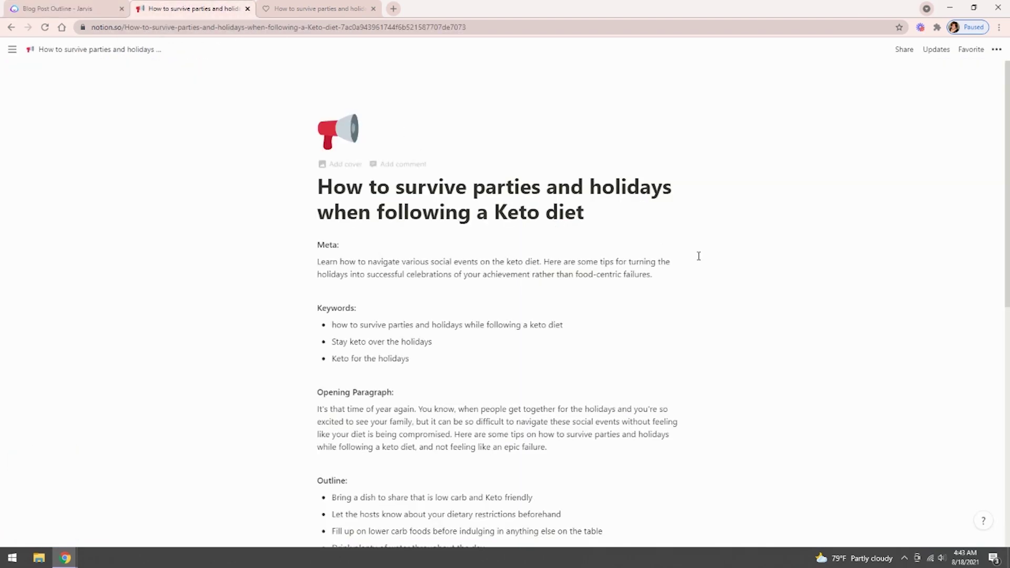
pyautogui.scroll(-4, 700, 257)
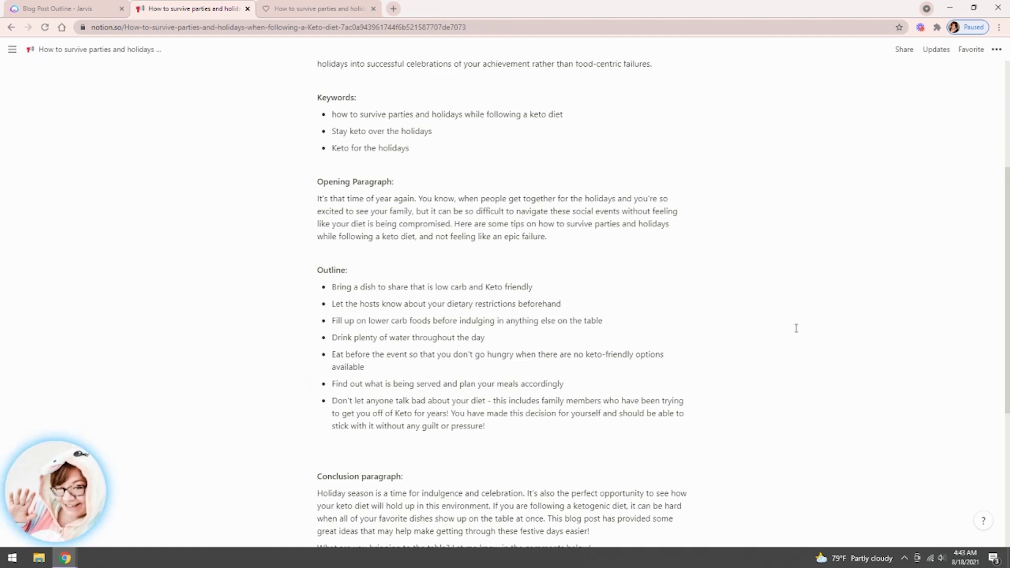
pyautogui.scroll(-1, 796, 328)
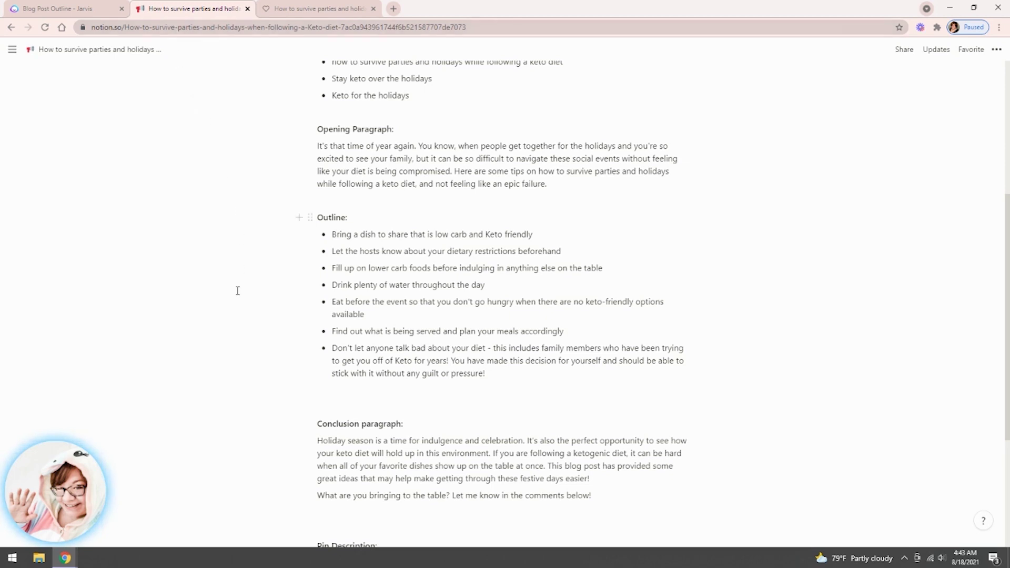
# Step: Return to Jarvis, open the Blog Post Intro Paragraph template and display its previously generated intros
pyautogui.click(66, 9)
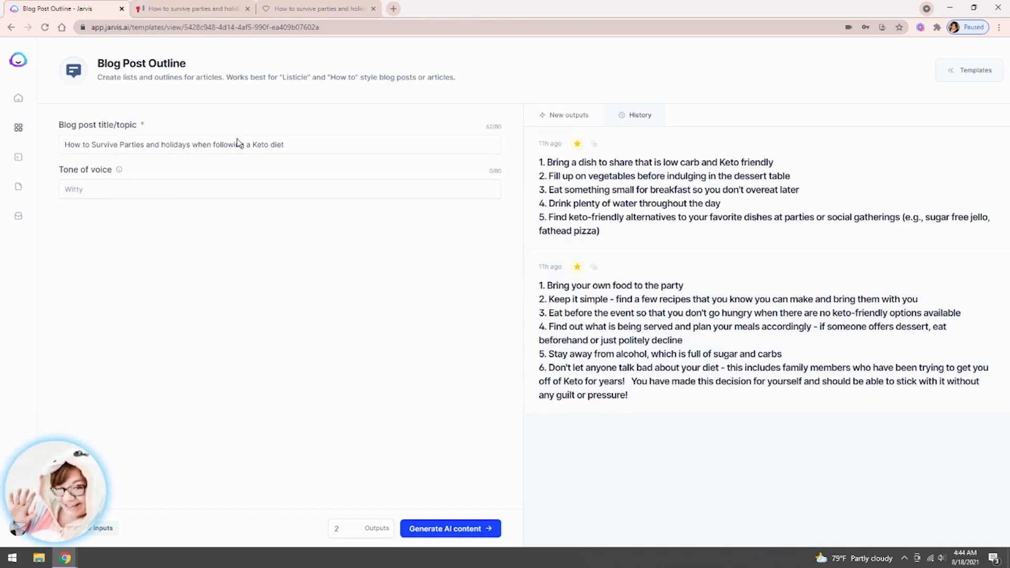
pyautogui.click(21, 129)
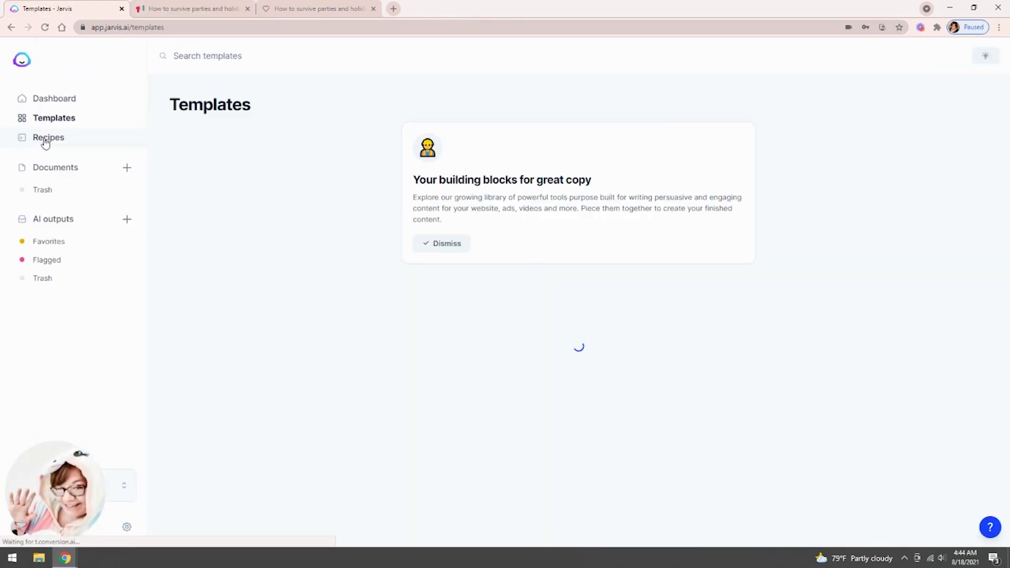
pyautogui.scroll(-3, 818, 298)
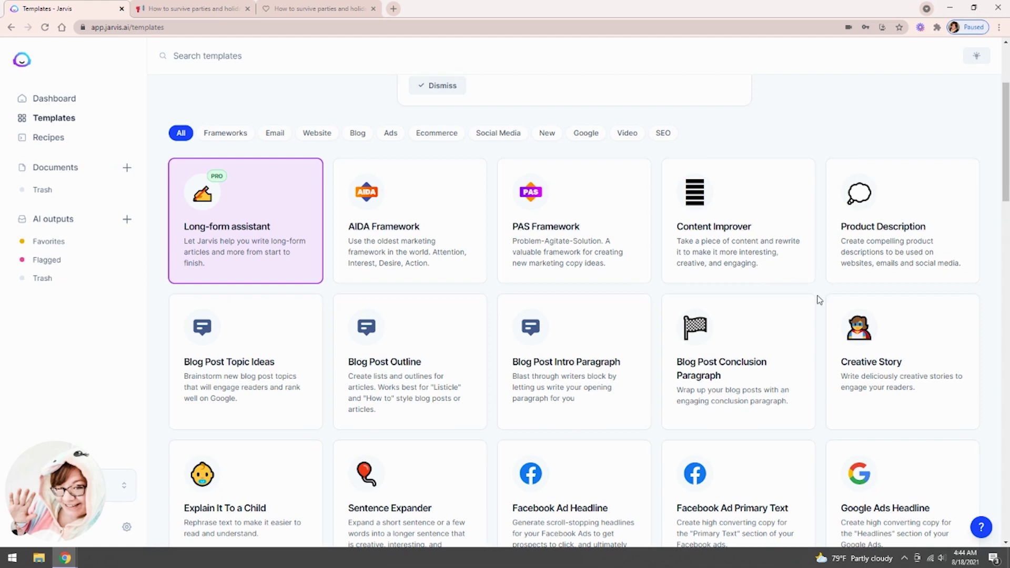
pyautogui.click(561, 398)
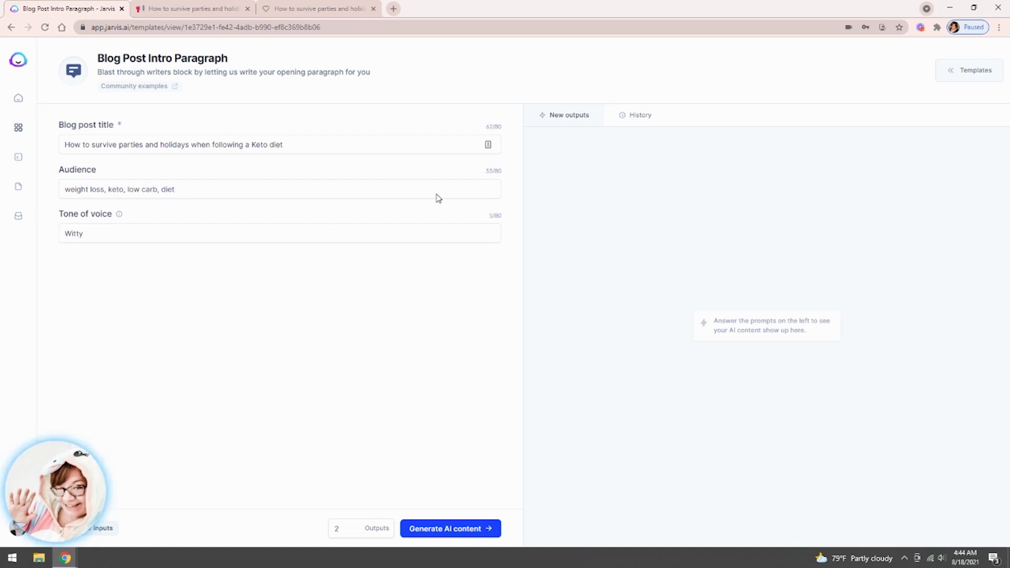
pyautogui.click(637, 122)
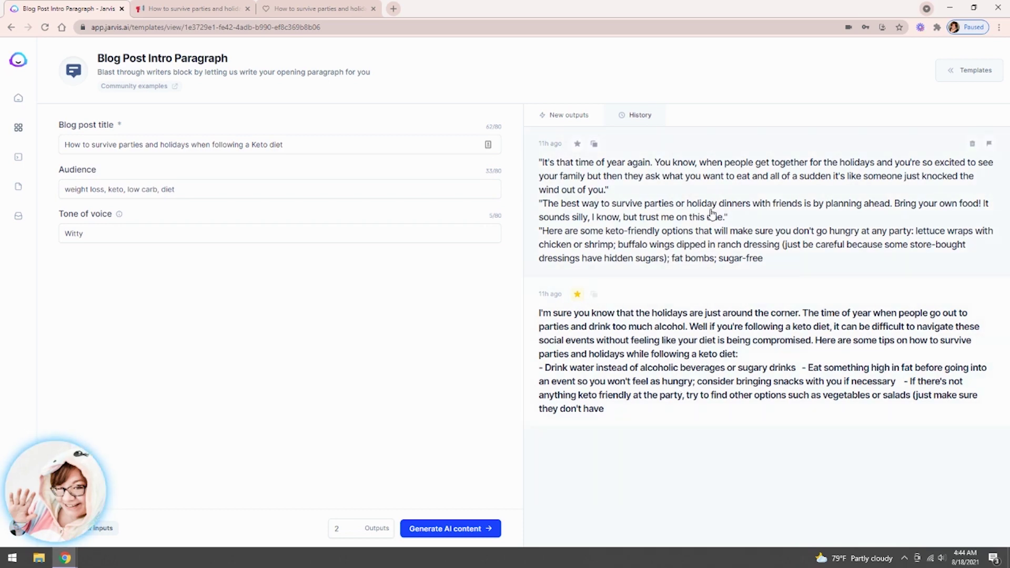
# Step: Compare the Opening Paragraph in the Notion draft with the intros generated in Jarvis
pyautogui.click(189, 8)
pyautogui.scroll(8, 513, 289)
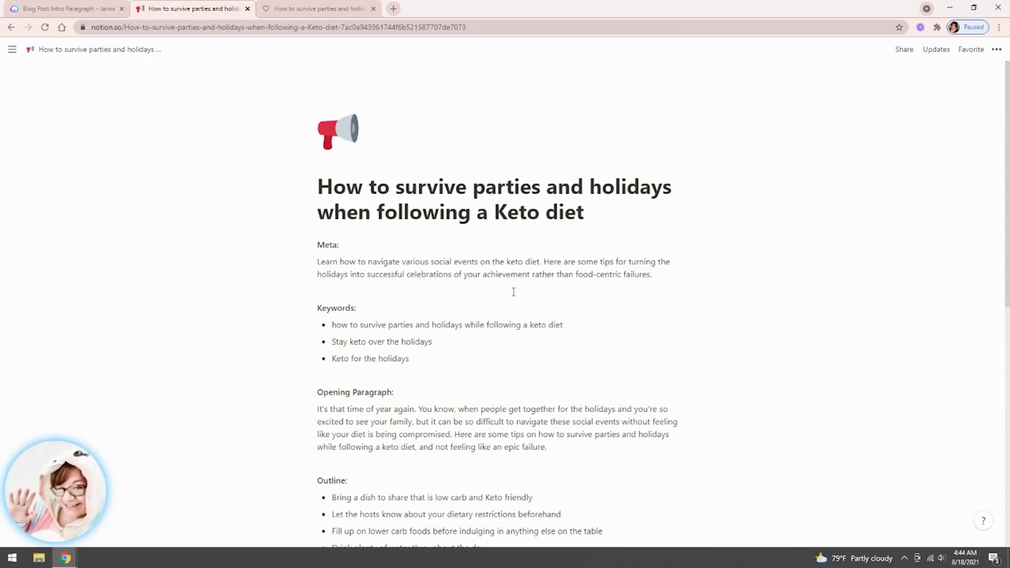
pyautogui.scroll(-2, 514, 289)
pyautogui.scroll(-2, 513, 292)
pyautogui.click(69, 8)
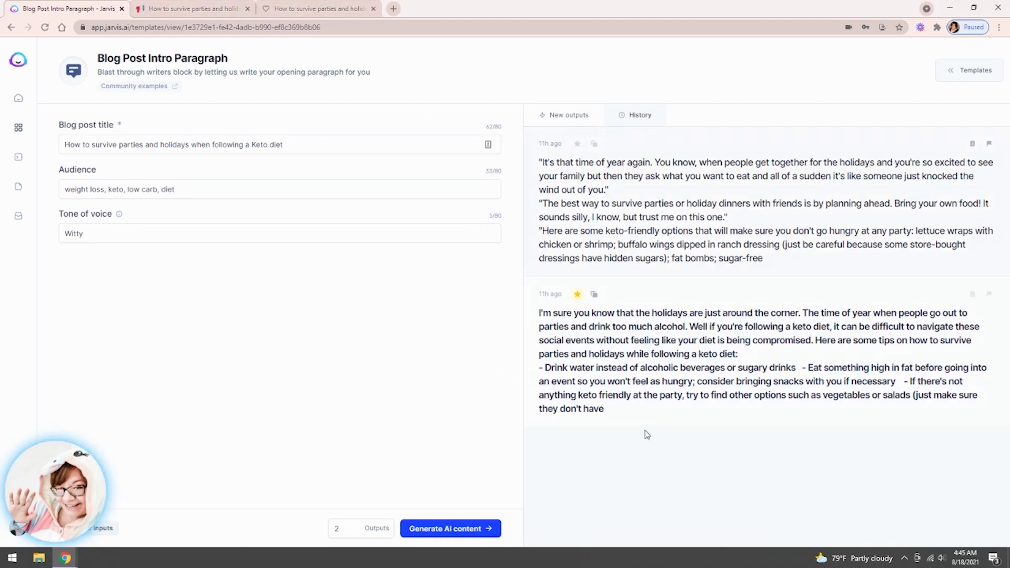
# Step: Switch to the Notion draft and review its conclusion paragraph, pin description and meta text
pyautogui.click(283, 4)
pyautogui.click(217, 5)
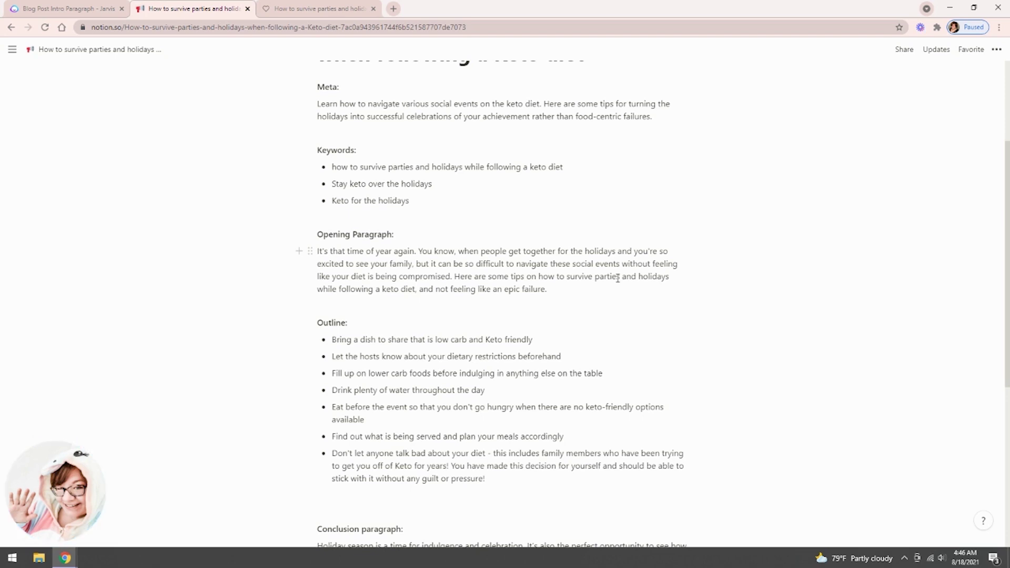
pyautogui.scroll(-4, 517, 341)
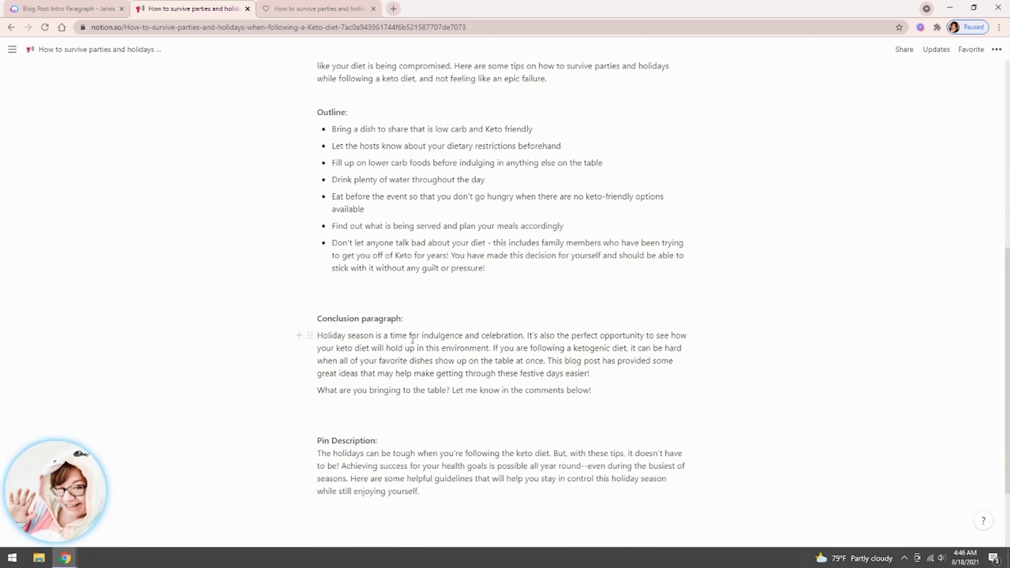
pyautogui.scroll(-2, 412, 339)
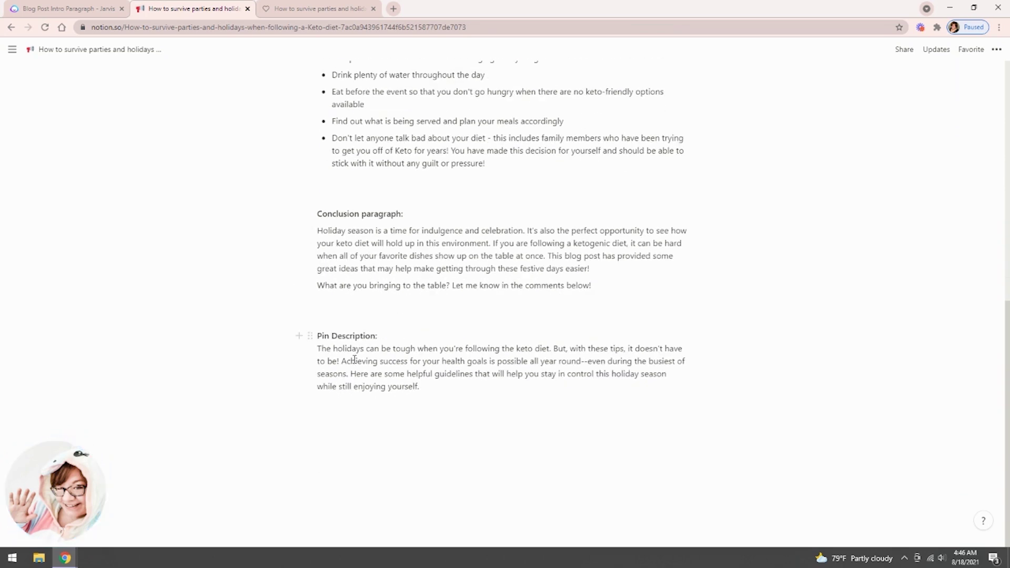
pyautogui.scroll(8, 355, 360)
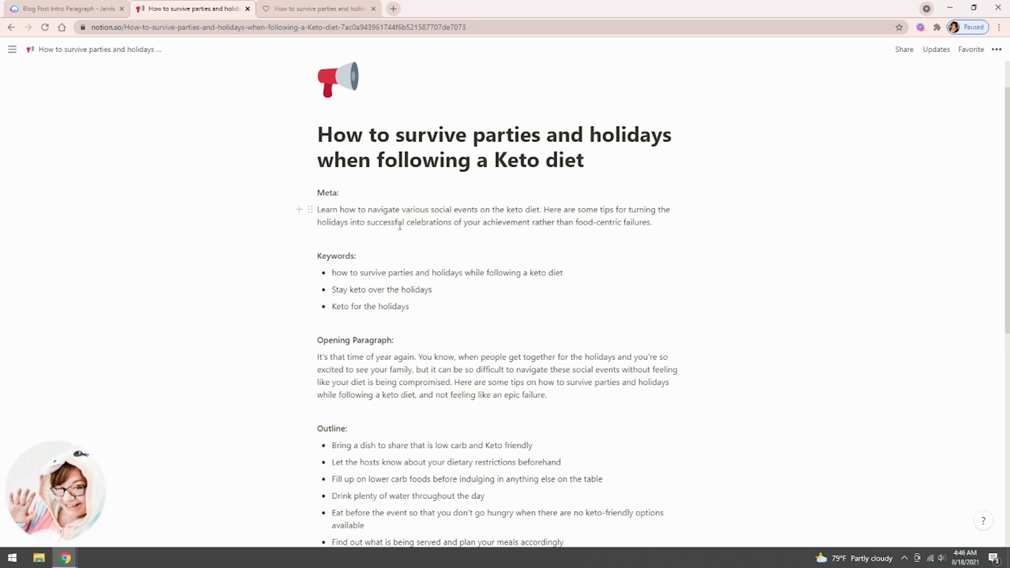
# Step: Return to Jarvis and browse the whole template library, from the blog post templates through the Pinterest and poll question ones
pyautogui.click(69, 9)
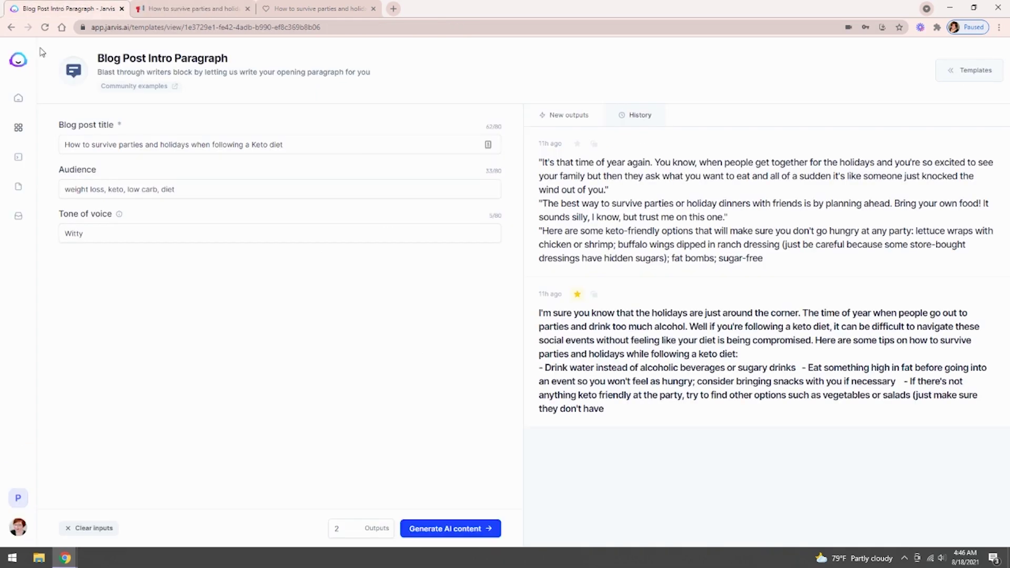
pyautogui.click(17, 129)
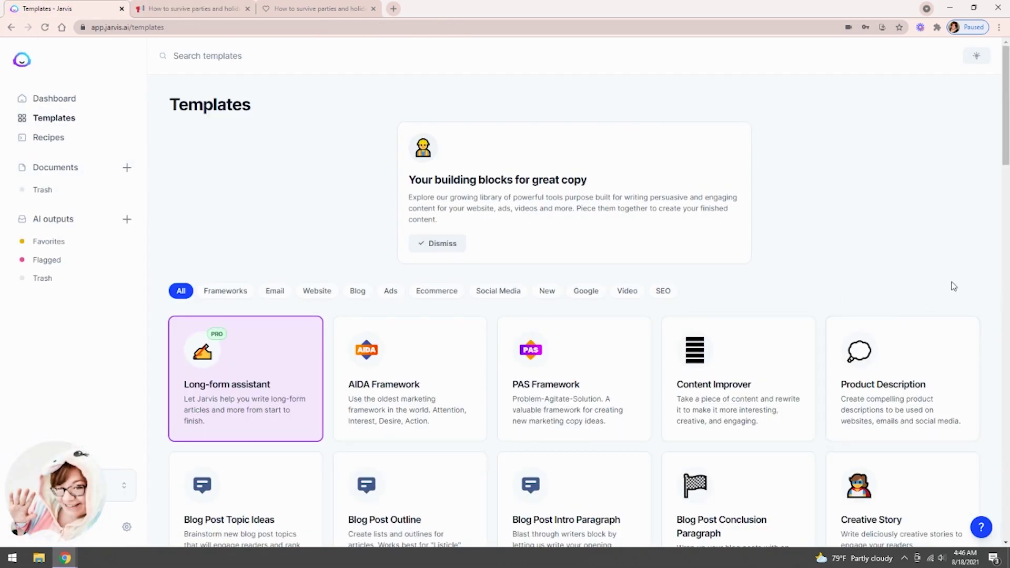
pyautogui.scroll(-3, 955, 285)
pyautogui.scroll(-1, 959, 283)
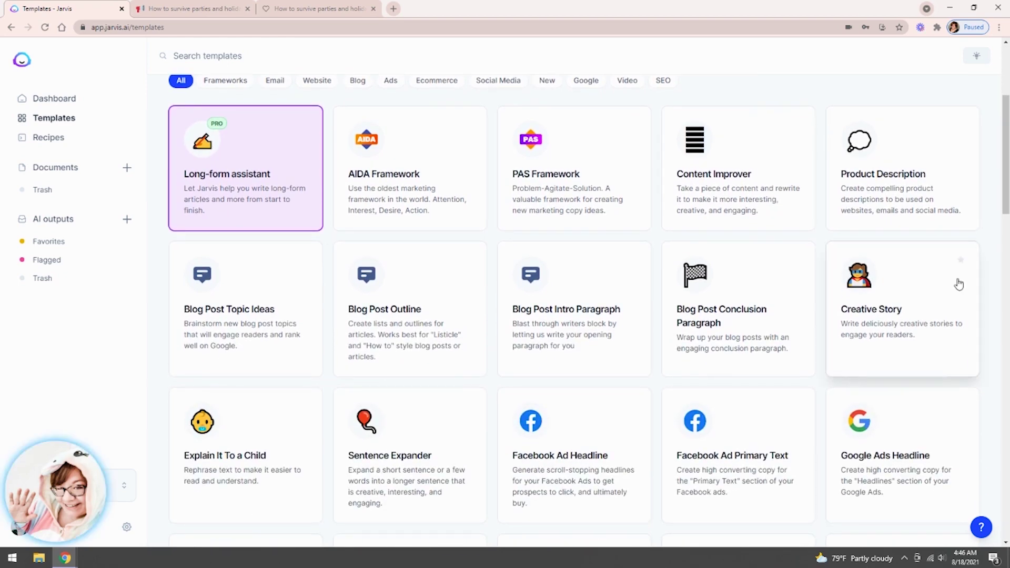
pyautogui.scroll(-2, 965, 312)
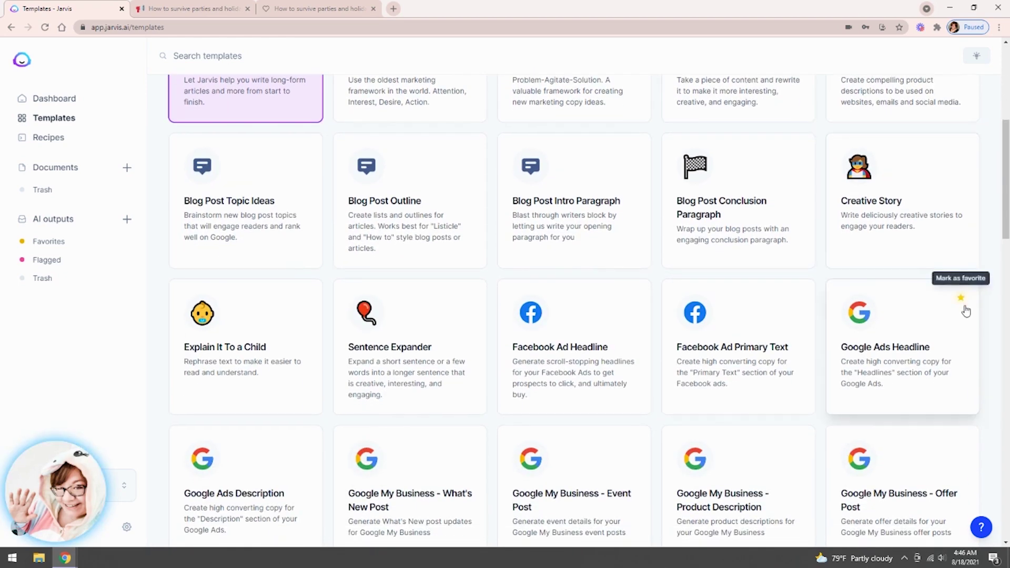
pyautogui.scroll(-1, 966, 311)
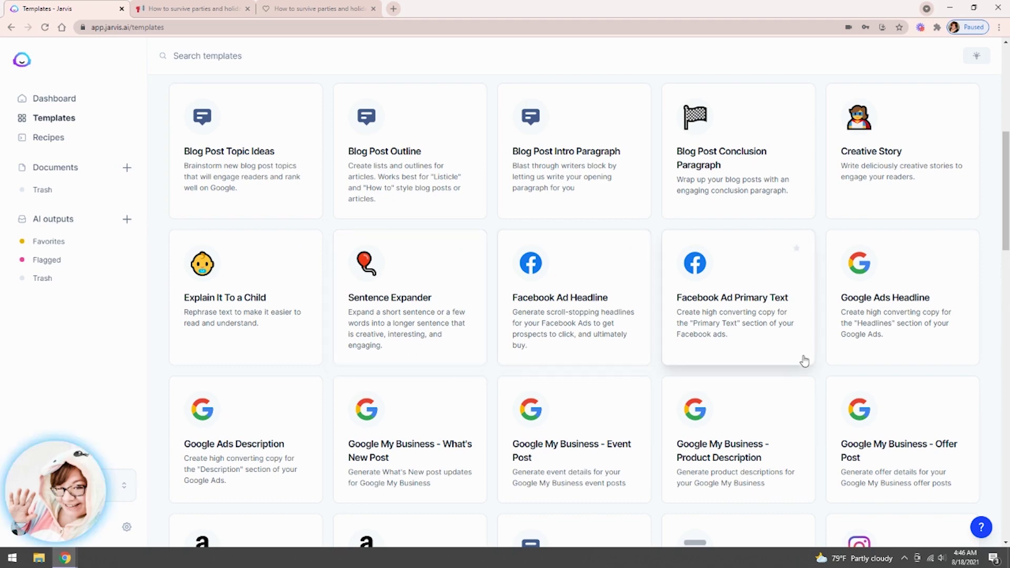
pyautogui.scroll(-6, 805, 360)
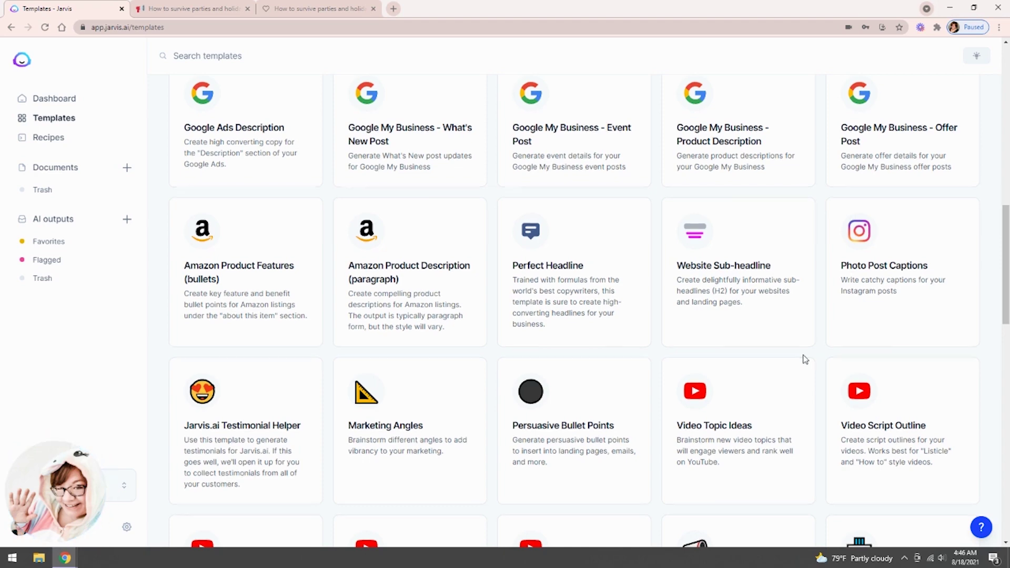
pyautogui.scroll(-1, 803, 358)
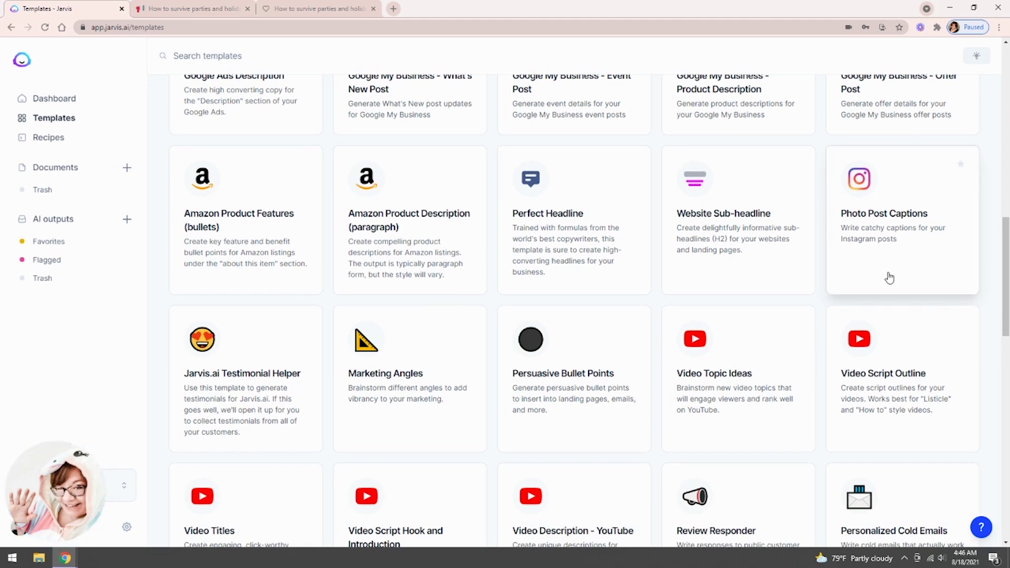
pyautogui.scroll(-2, 891, 270)
pyautogui.scroll(-3, 890, 270)
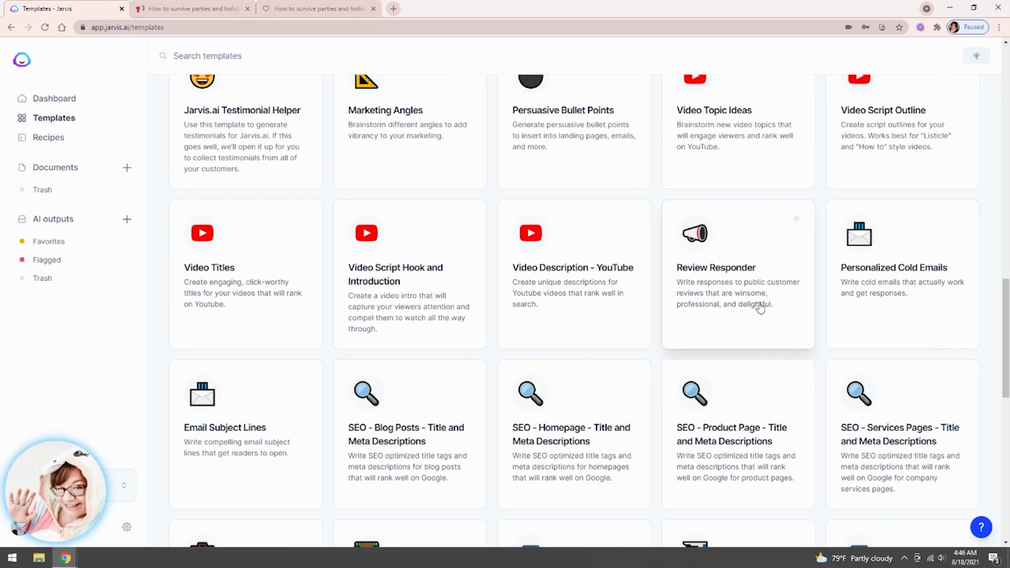
pyautogui.scroll(-1, 752, 313)
pyautogui.scroll(-7, 789, 308)
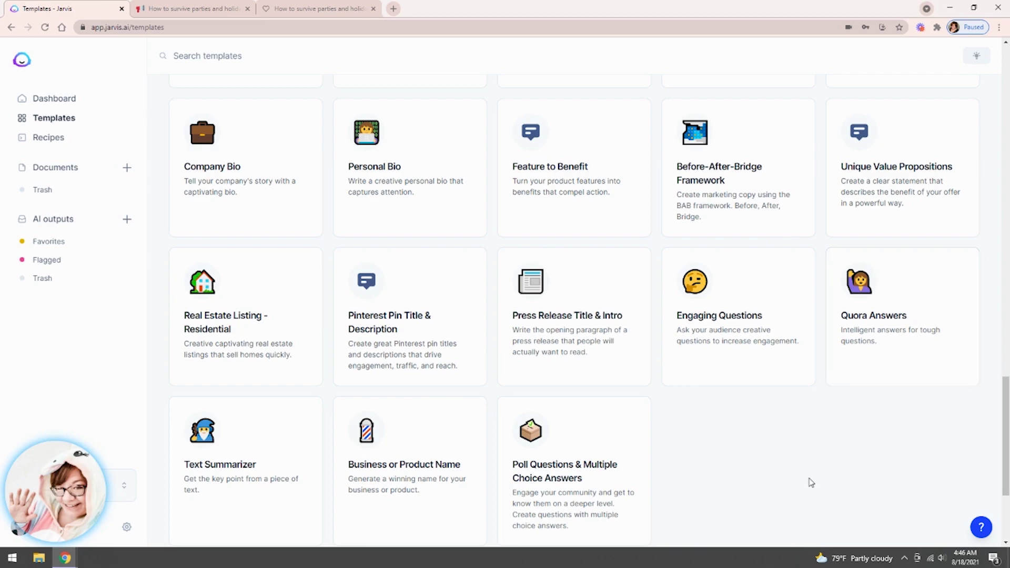
# Step: Return to the start of the template library and briefly check the published keto holiday post before coming back to Jarvis
pyautogui.scroll(20, 810, 480)
pyautogui.scroll(2, 810, 482)
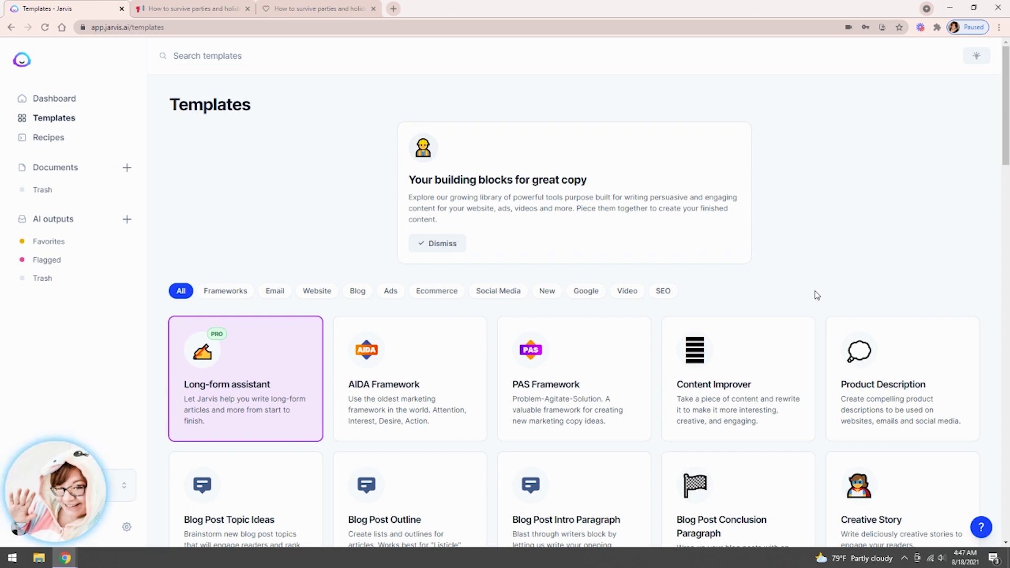
pyautogui.click(315, 8)
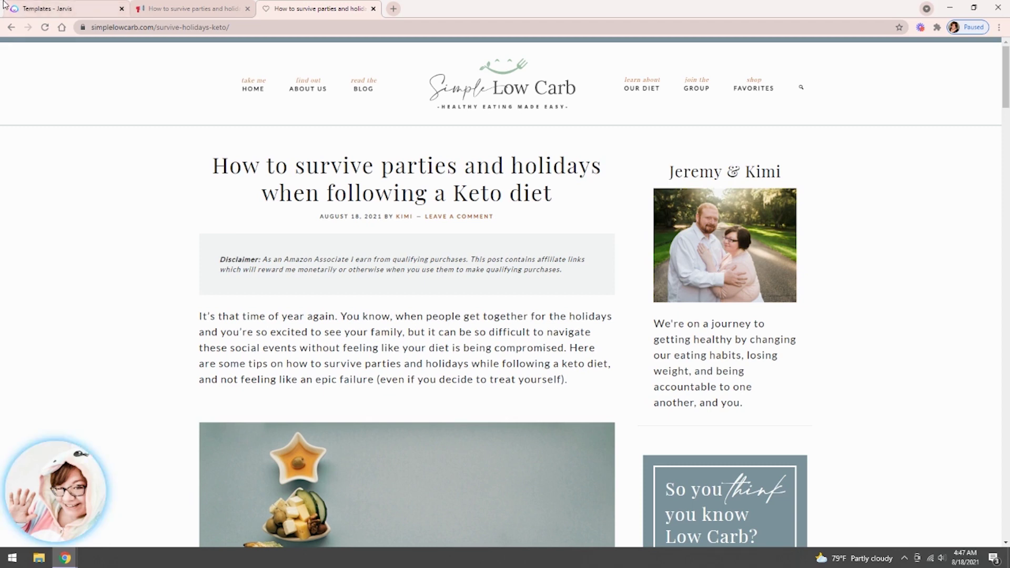
pyautogui.click(42, 9)
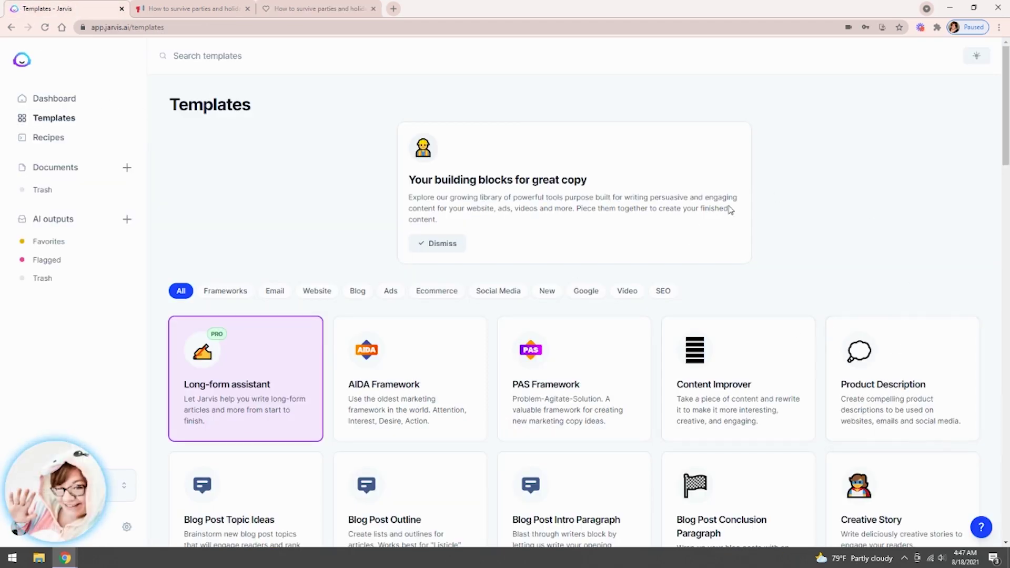
# Step: Switch to the published post on Simple Low Carb and review it from the intro to the Pin It For Later section
pyautogui.click(343, 8)
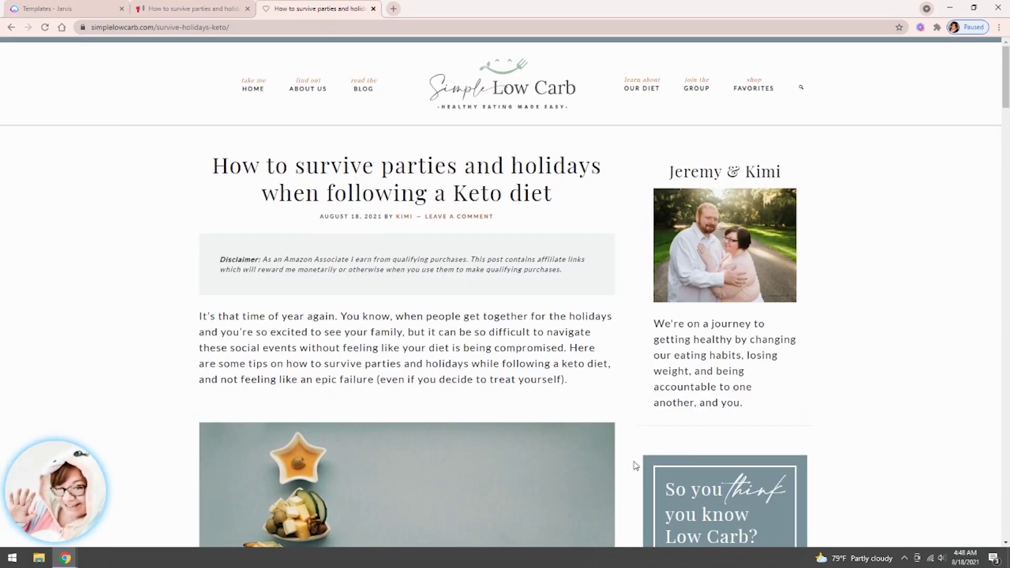
pyautogui.scroll(-15, 635, 466)
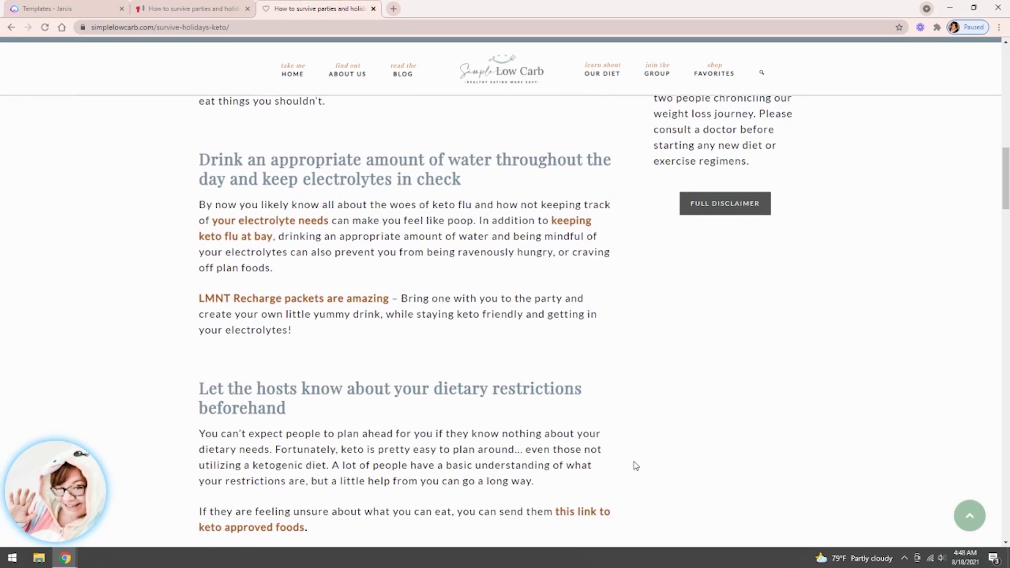
pyautogui.scroll(-8, 635, 466)
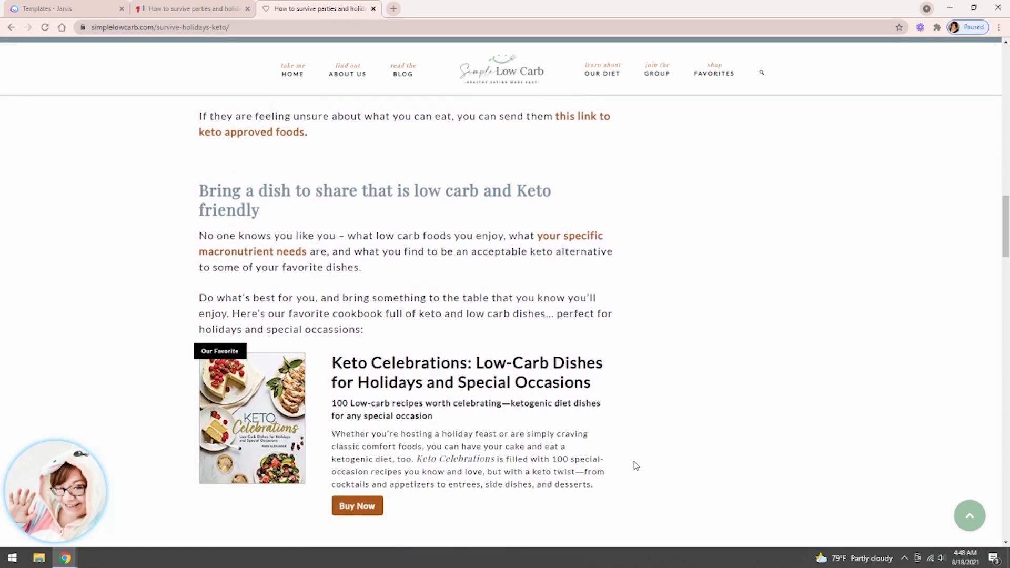
pyautogui.scroll(-10, 635, 465)
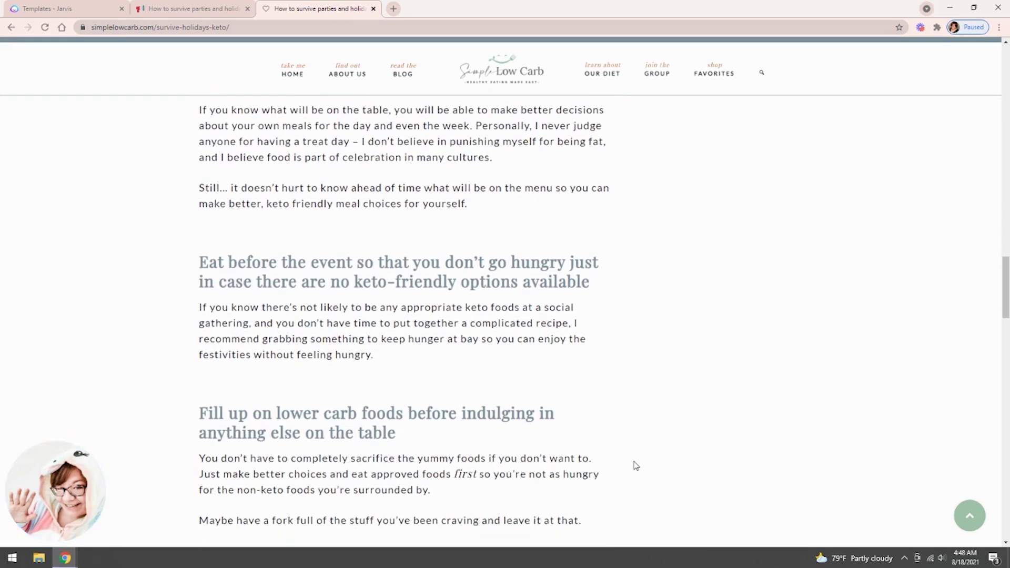
pyautogui.scroll(-10, 635, 466)
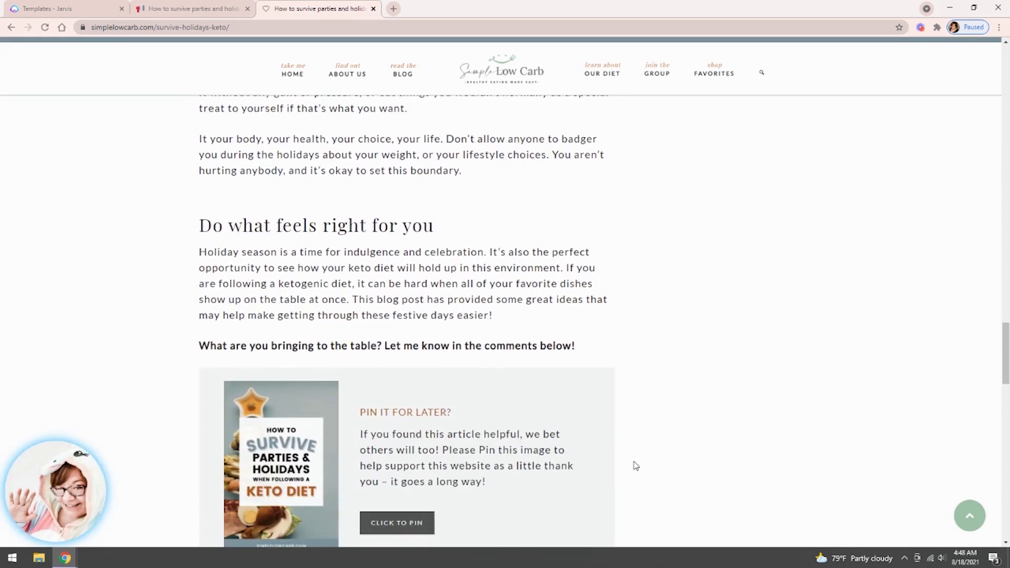
pyautogui.scroll(-4, 634, 466)
pyautogui.scroll(15, 635, 466)
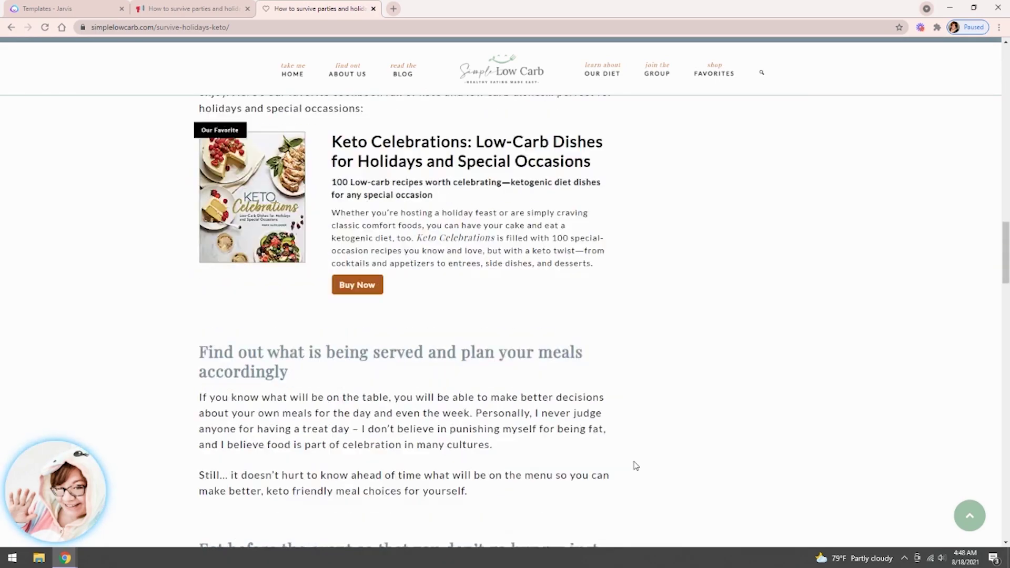
pyautogui.scroll(15, 635, 466)
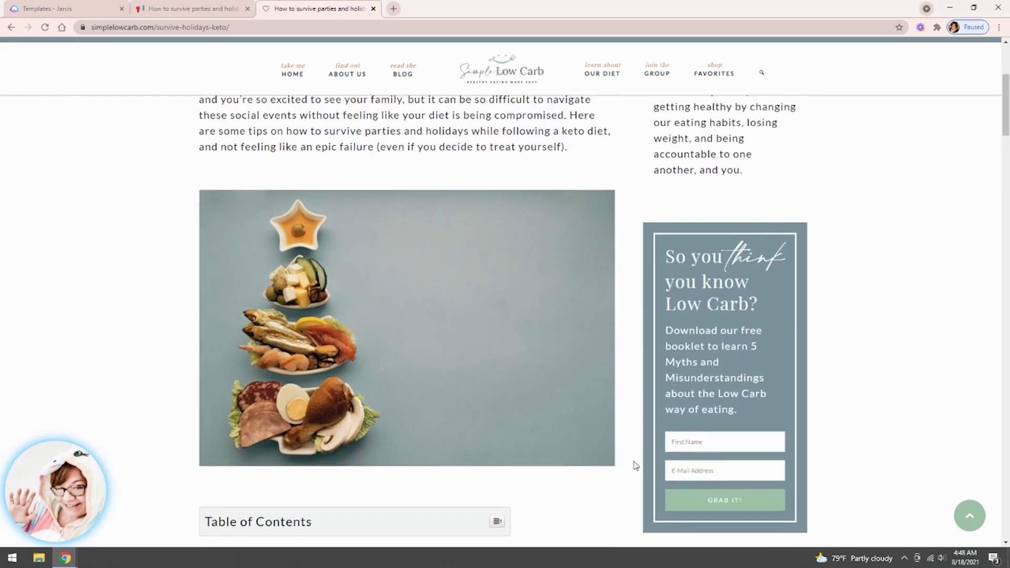
pyautogui.scroll(2, 634, 465)
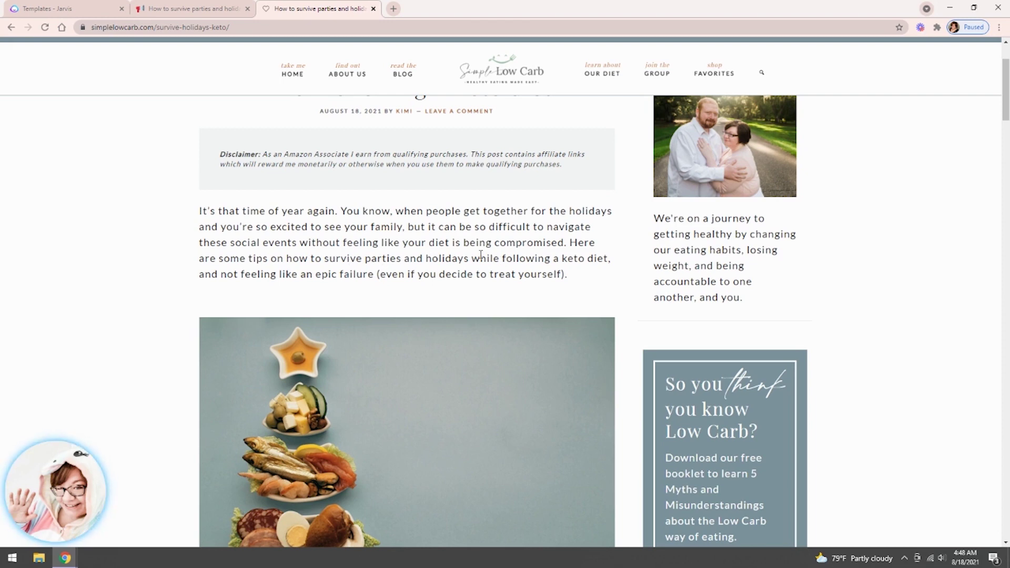
# Step: Go through the published post again, examining its tip sections, product links and closing paragraph
pyautogui.scroll(-12, 557, 271)
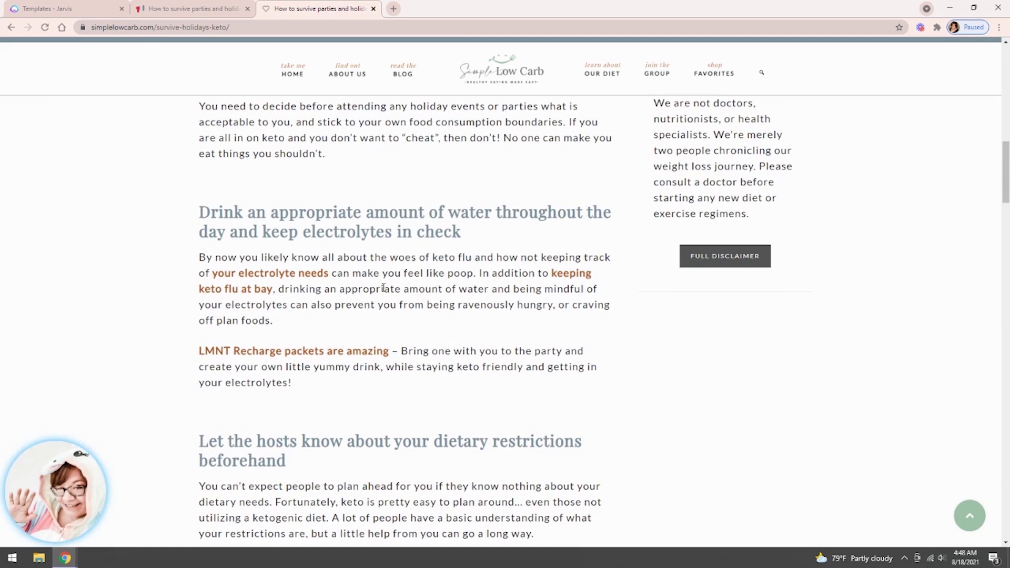
pyautogui.scroll(-3, 342, 419)
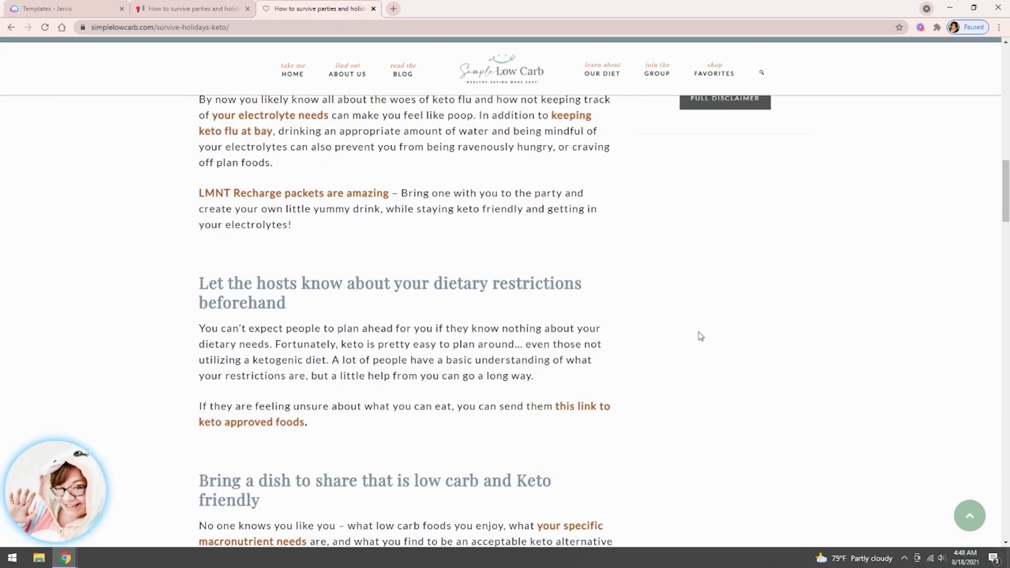
pyautogui.scroll(15, 701, 337)
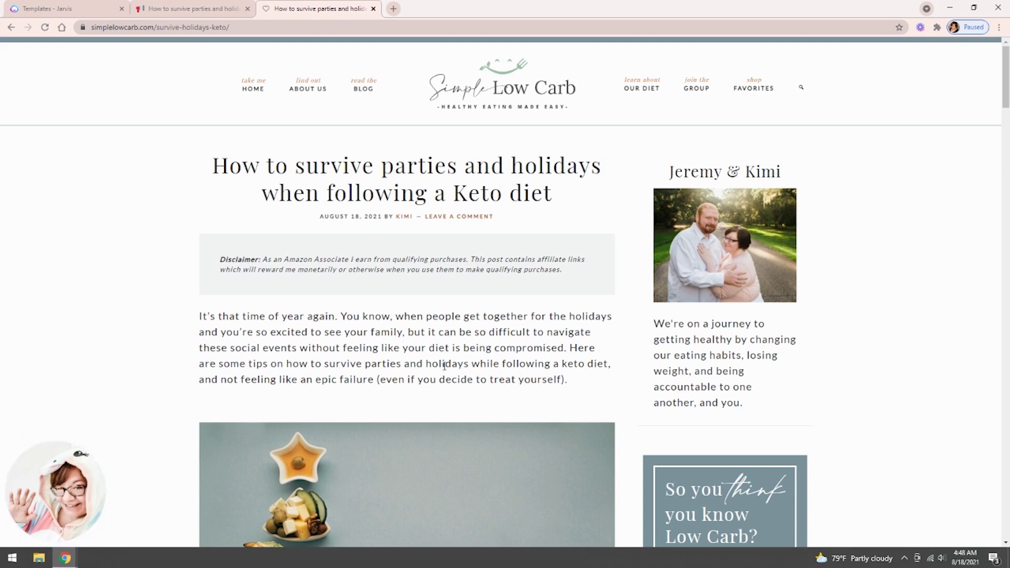
pyautogui.scroll(-20, 240, 330)
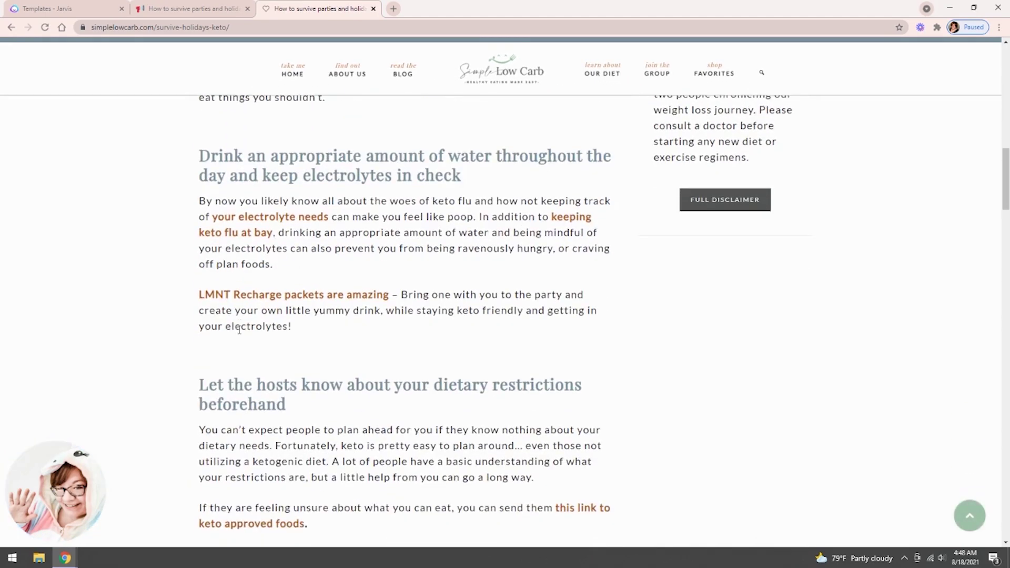
pyautogui.scroll(-5, 240, 330)
pyautogui.scroll(12, 240, 330)
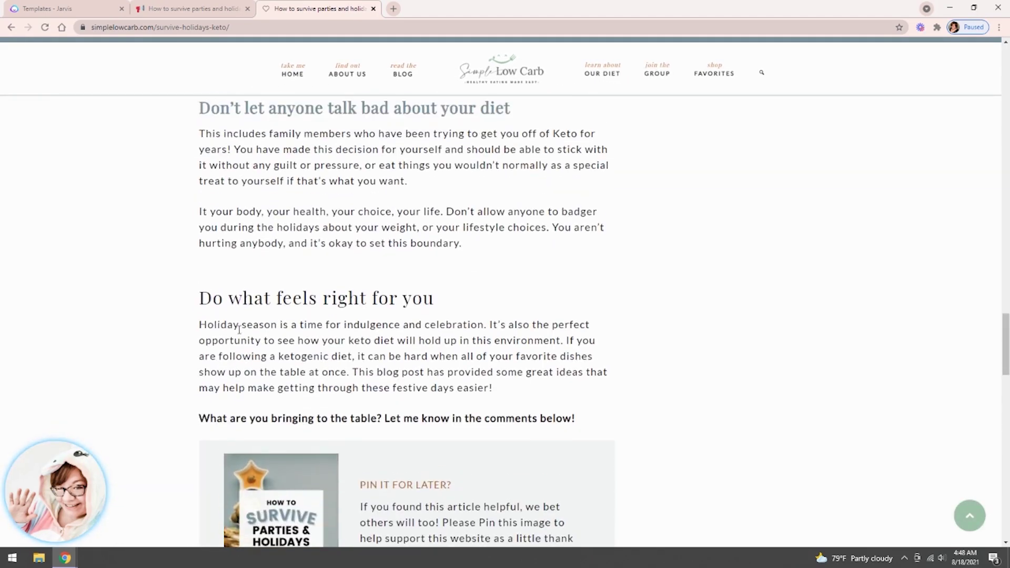
pyautogui.scroll(20, 239, 330)
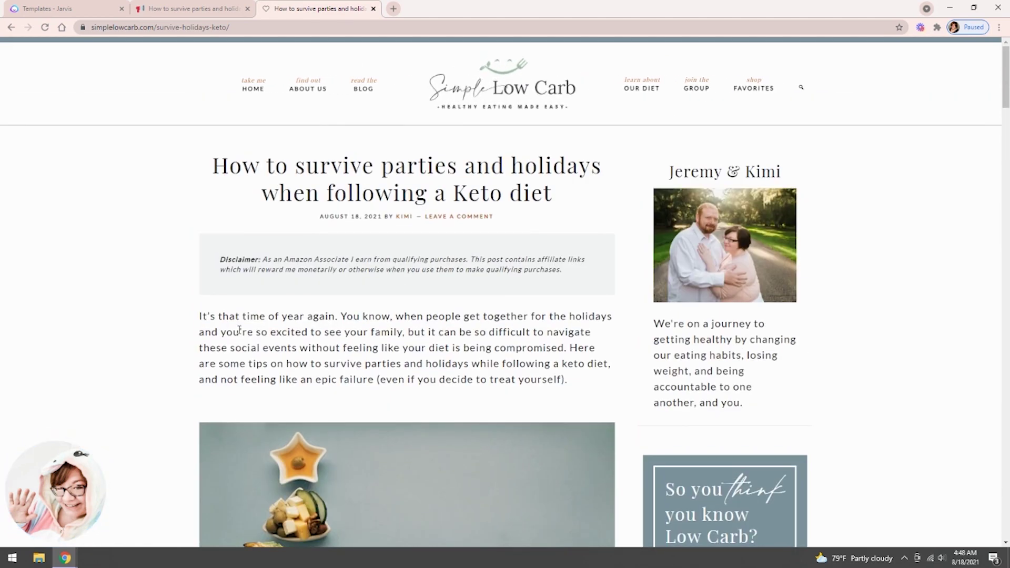
# Step: Return to Jarvis and display the AI outputs saved as favorites
pyautogui.click(107, 8)
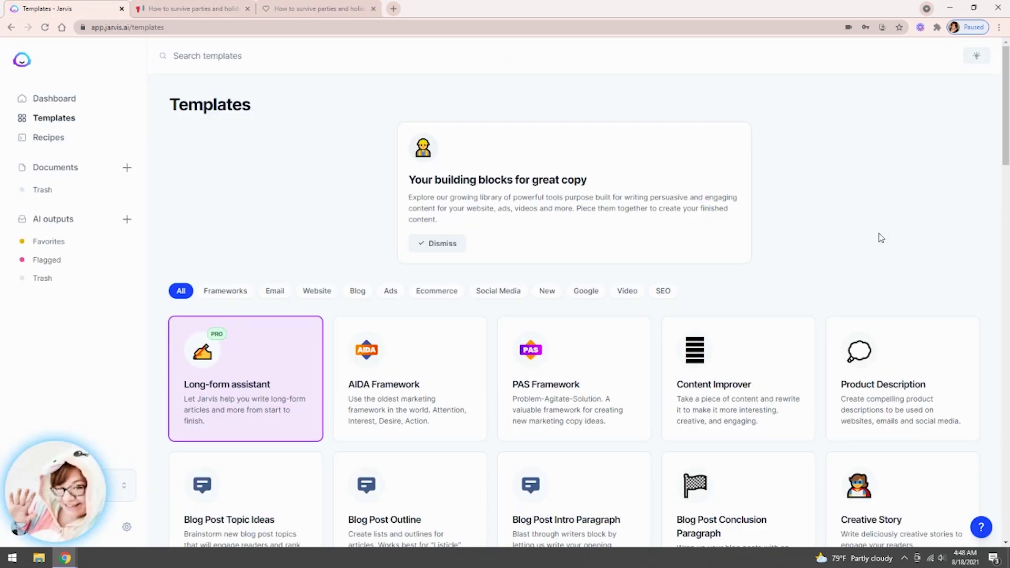
pyautogui.scroll(-5, 881, 237)
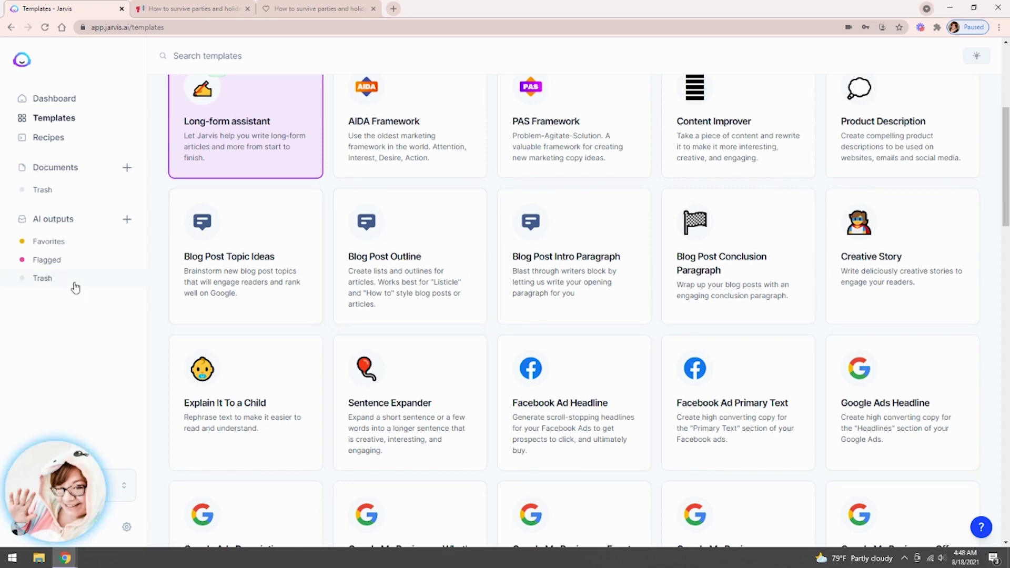
pyautogui.click(59, 250)
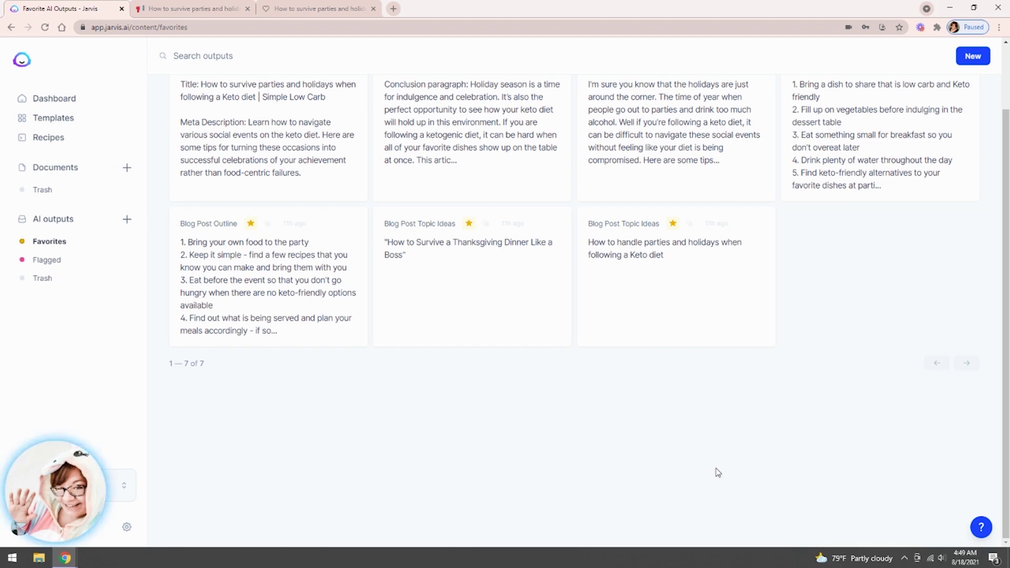
pyautogui.scroll(2, 716, 472)
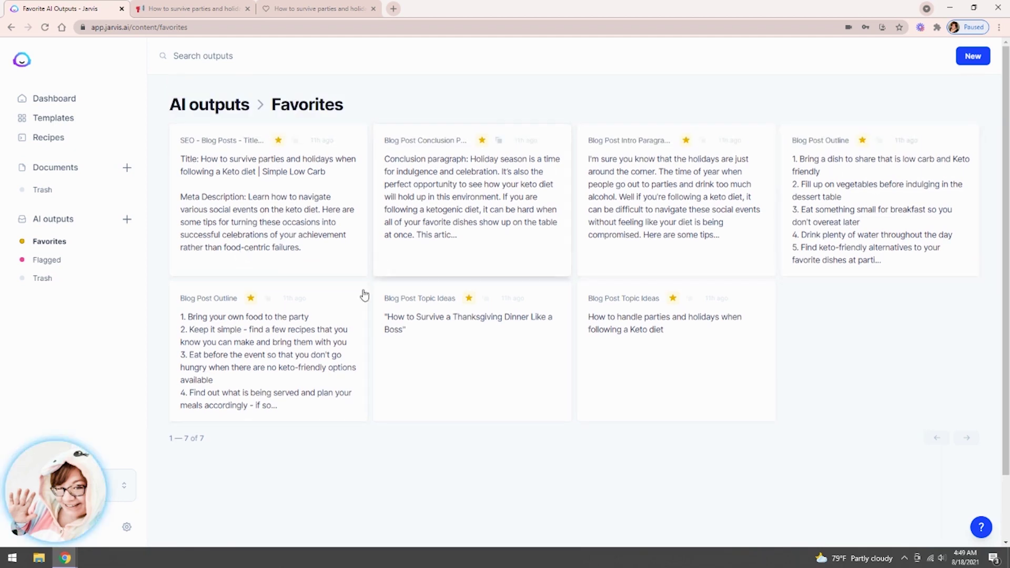
# Step: Open the complete AI outputs collection and look through all the generated content
pyautogui.click(62, 227)
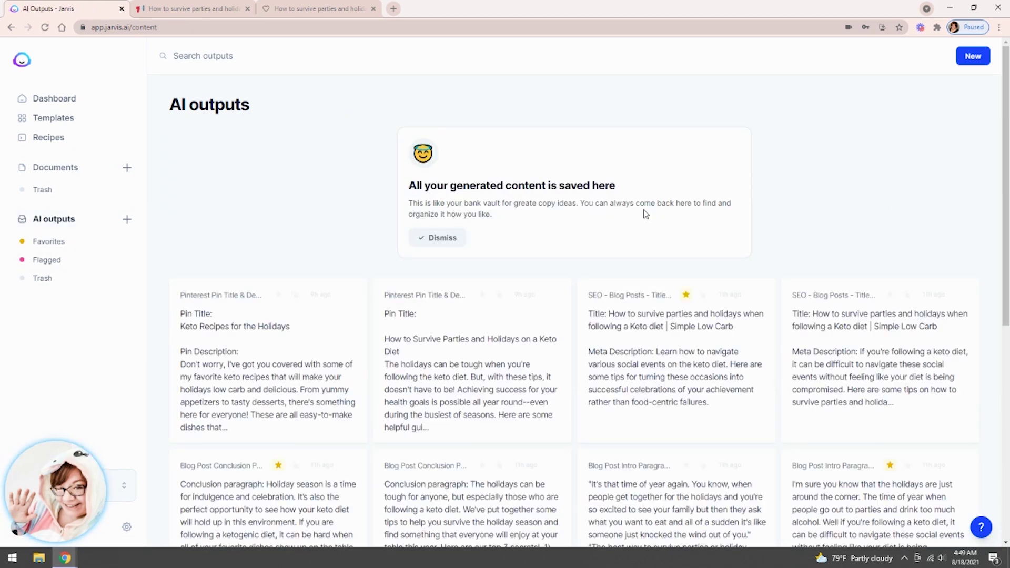
pyautogui.scroll(-5, 871, 208)
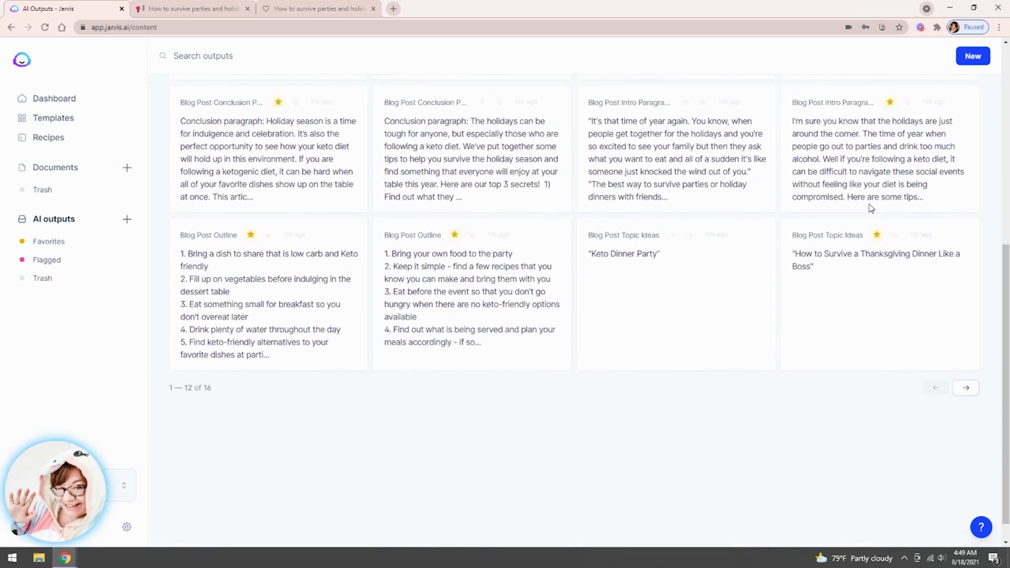
pyautogui.scroll(5, 871, 208)
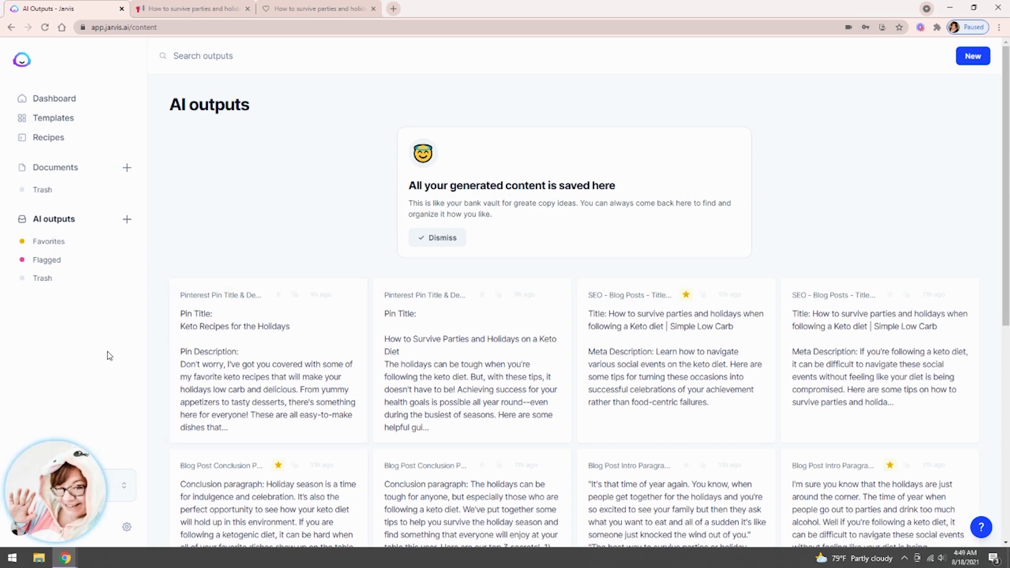
pyautogui.scroll(-2, 122, 347)
pyautogui.scroll(2, 121, 347)
pyautogui.scroll(1, 122, 348)
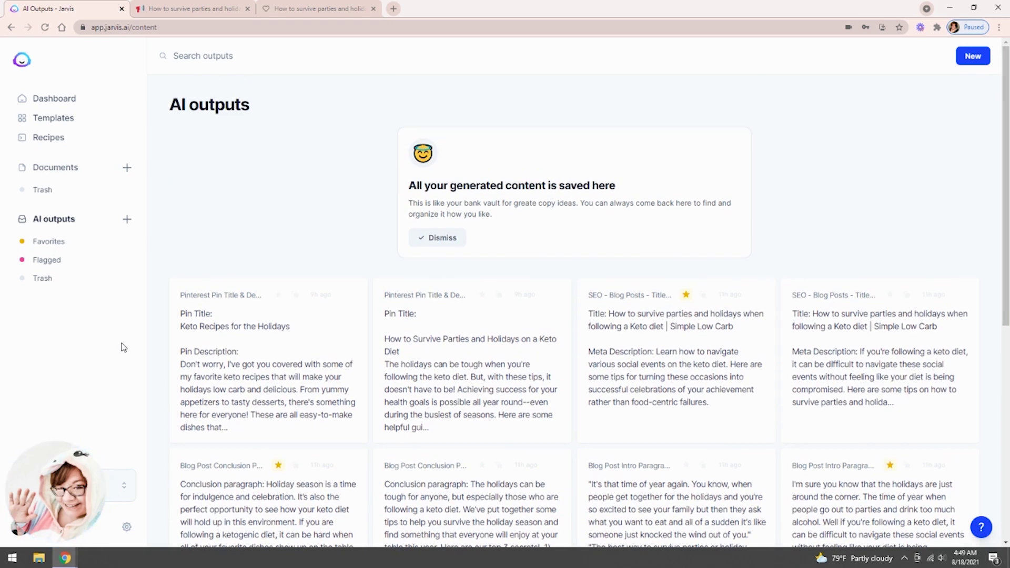
# Step: Display the list of available projects in Jarvis and close it without switching from the Personal project
pyautogui.moveTo(50, 449); pyautogui.dragTo(61, 329)
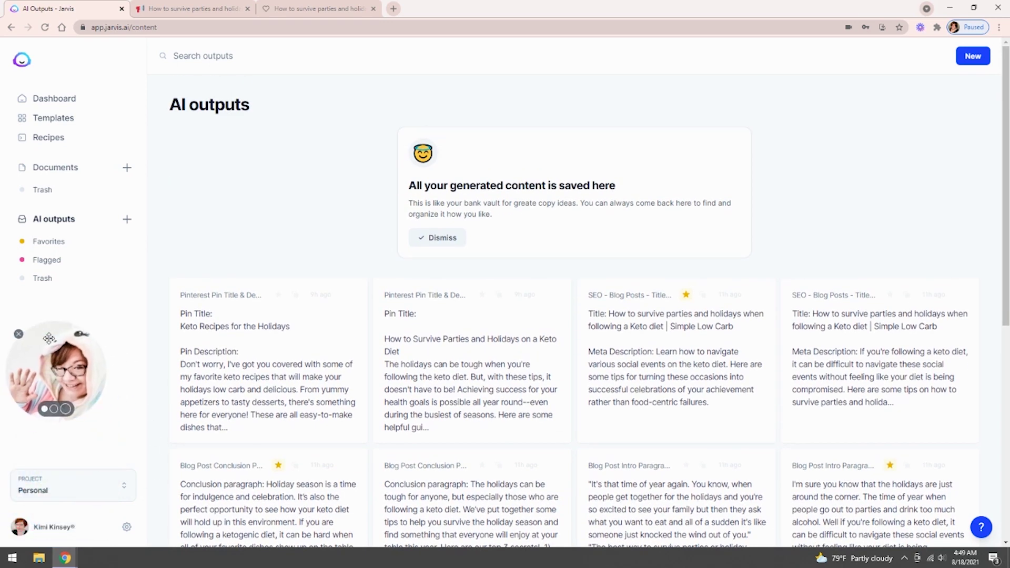
pyautogui.click(59, 490)
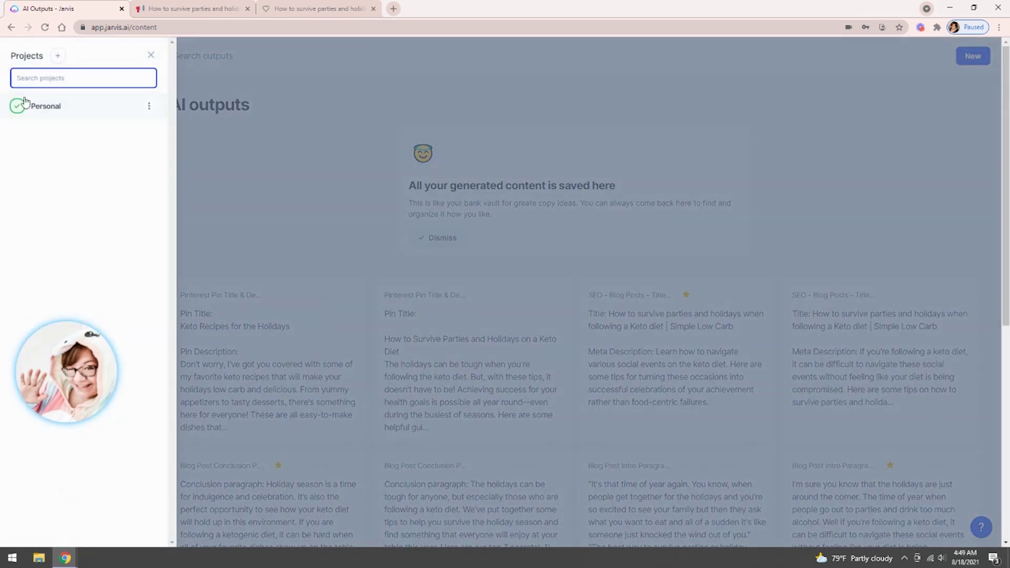
pyautogui.click(151, 56)
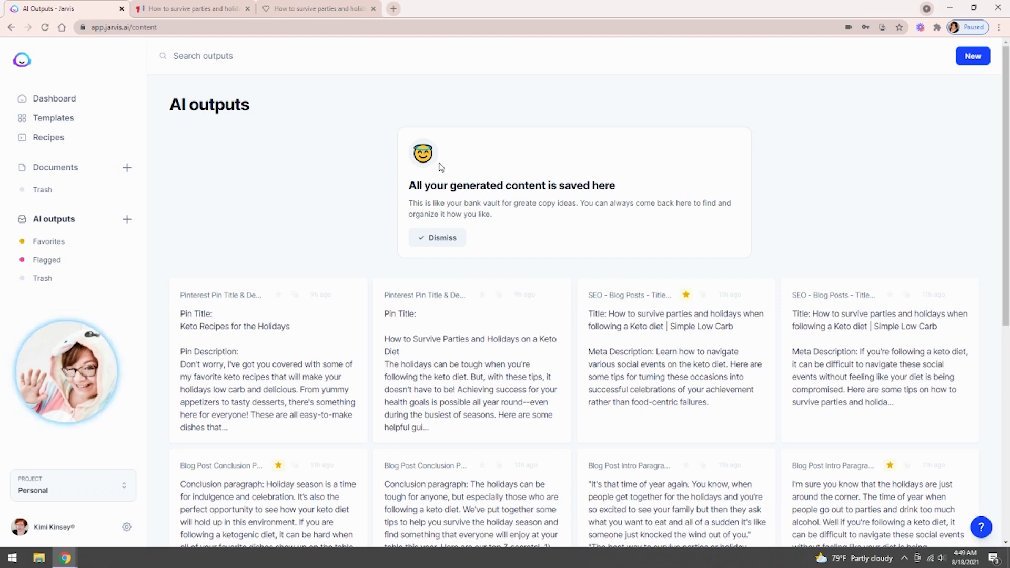
# Step: Look over the Jarvis dashboard and open the subscription plans to compare Starter, Pro and Boss Mode
pyautogui.click(54, 98)
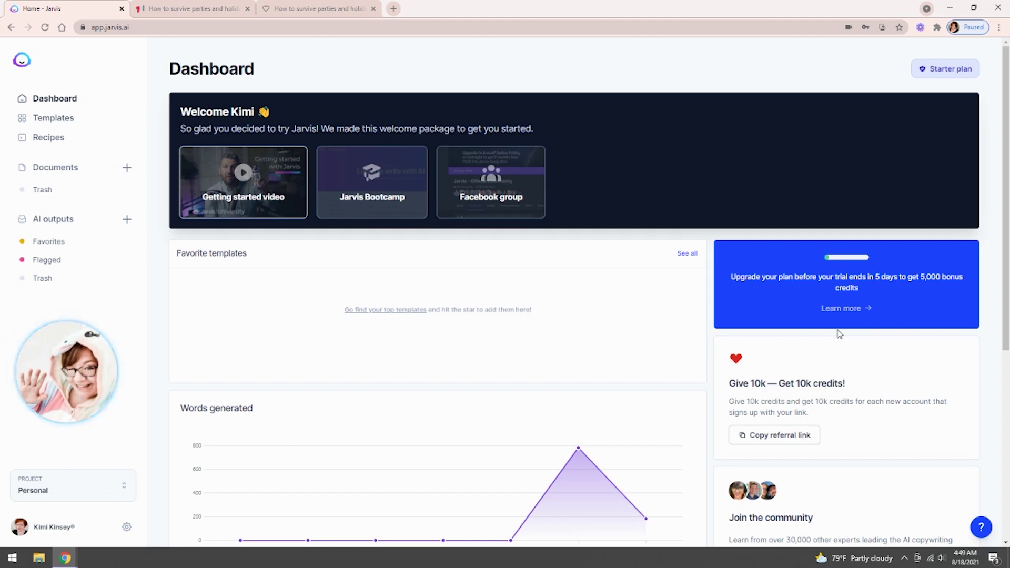
pyautogui.scroll(-2, 839, 334)
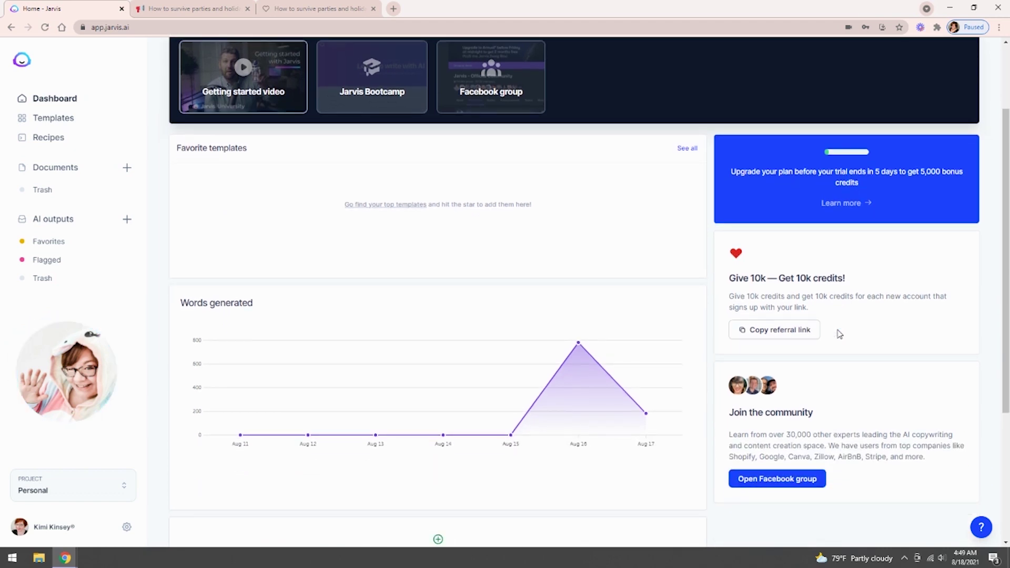
pyautogui.scroll(2, 839, 334)
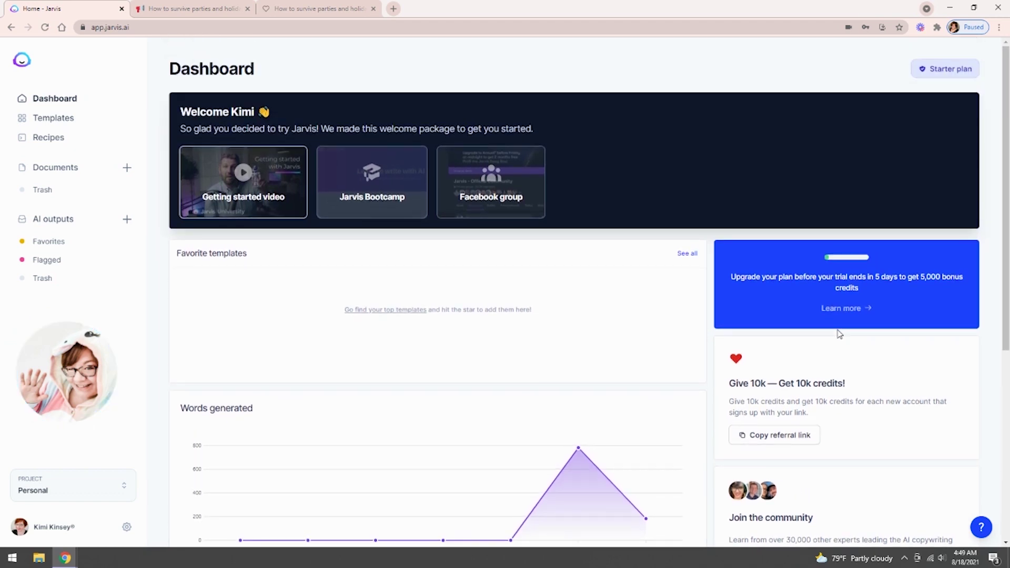
pyautogui.click(942, 75)
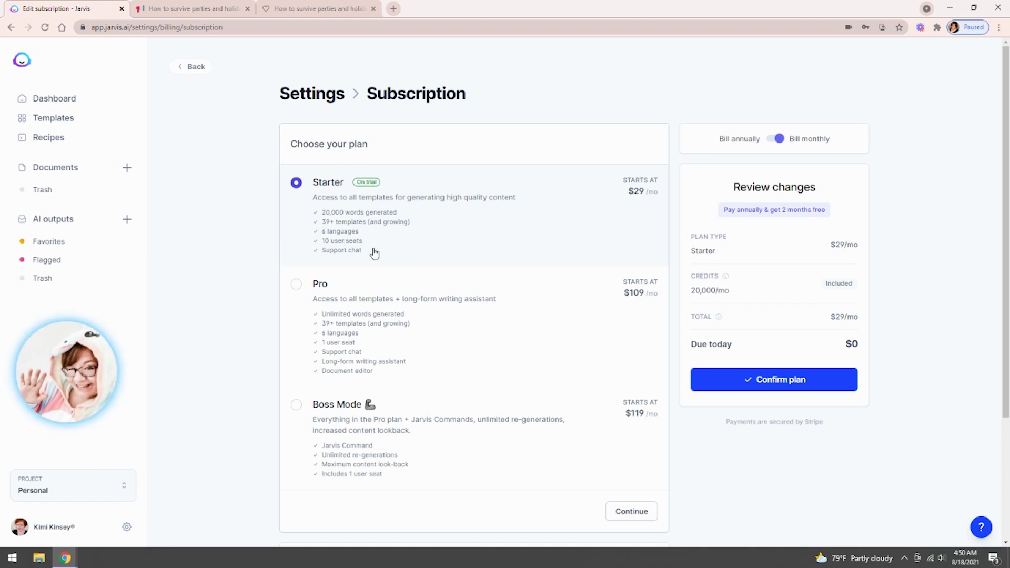
# Step: Return to the dashboard and inspect the Aug 16 point on the Words generated chart
pyautogui.click(53, 98)
pyautogui.scroll(-1, 652, 214)
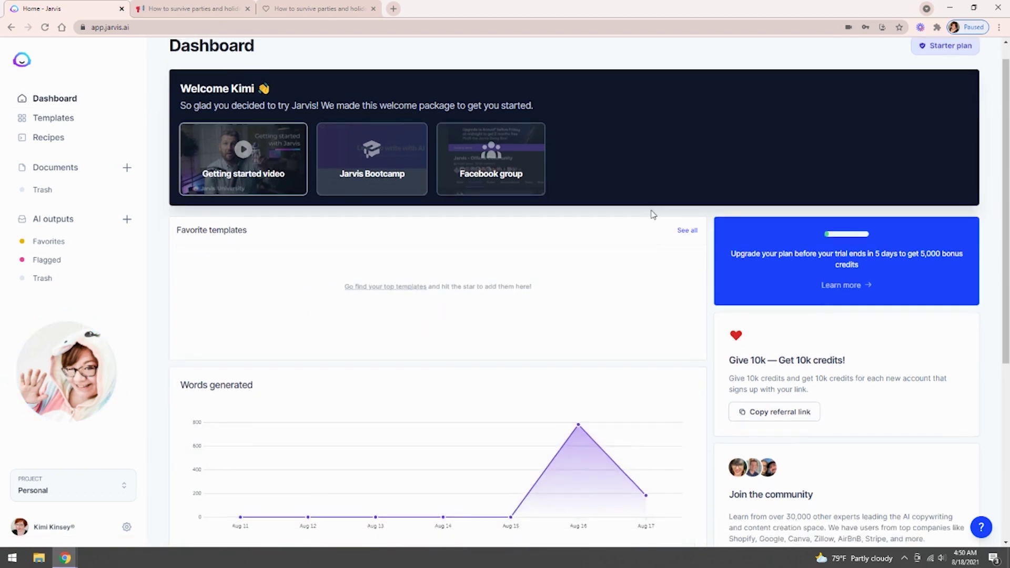
pyautogui.scroll(-5, 652, 215)
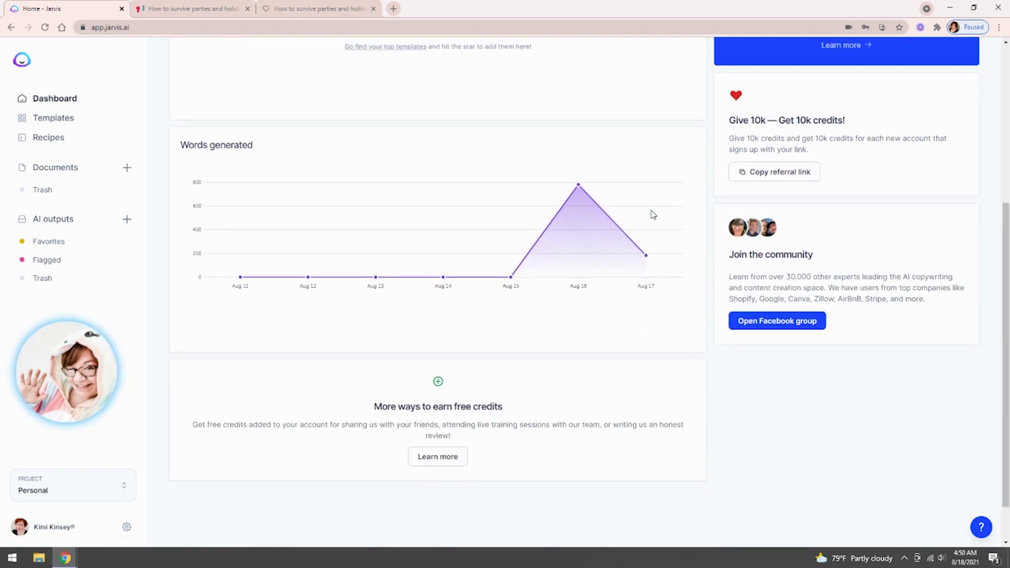
pyautogui.moveTo(588, 212)
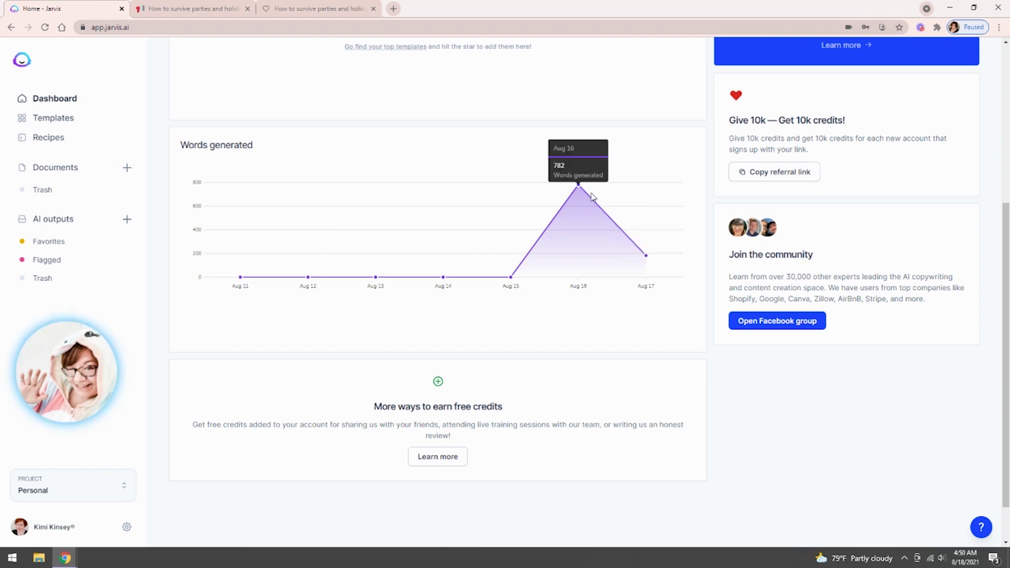
# Step: Inspect the Aug 17 point on the Words generated chart, and reopen the subscription plans from the Starter plan label
pyautogui.moveTo(683, 259)
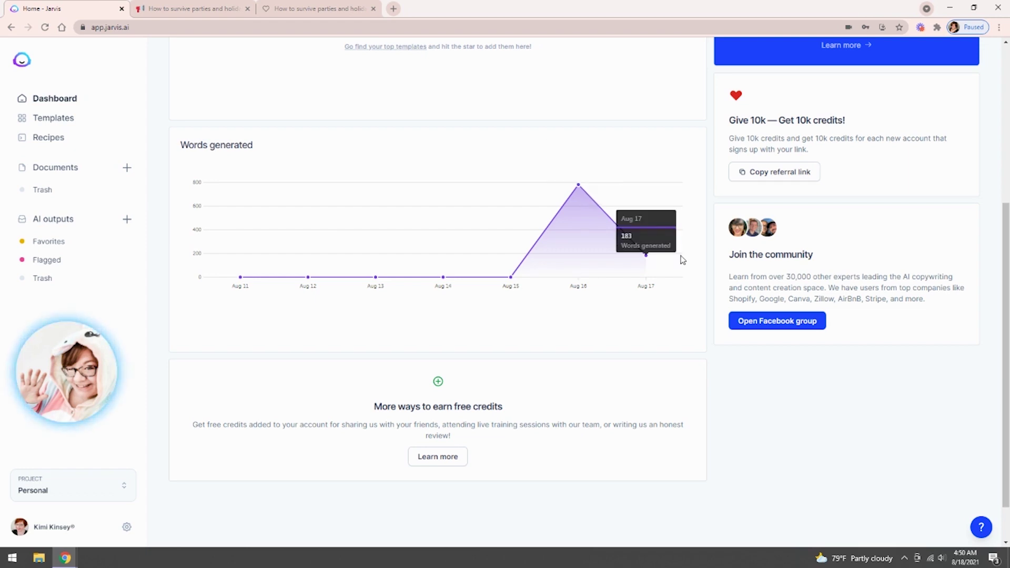
pyautogui.scroll(5, 682, 260)
pyautogui.scroll(-1, 682, 259)
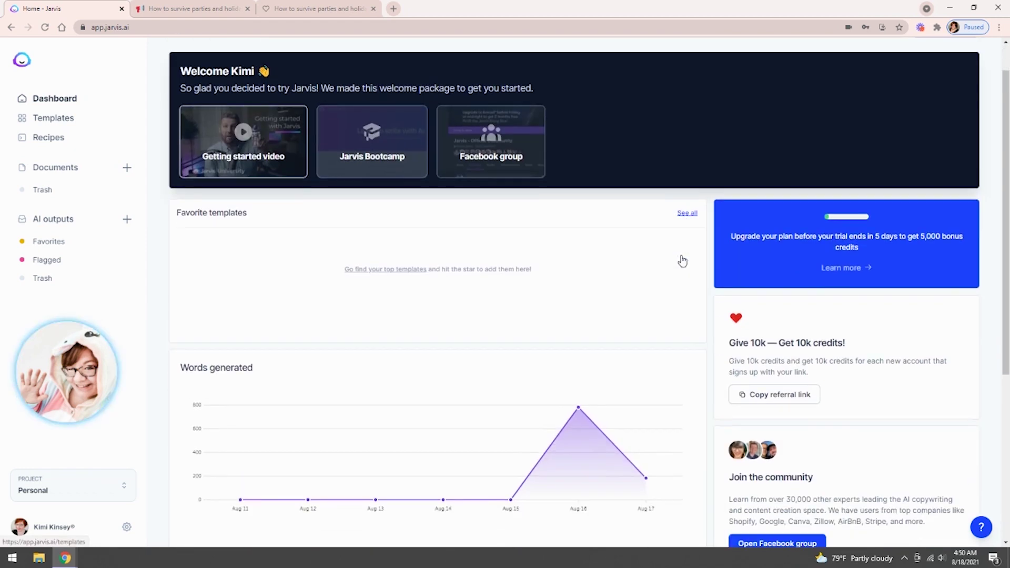
pyautogui.scroll(1, 686, 256)
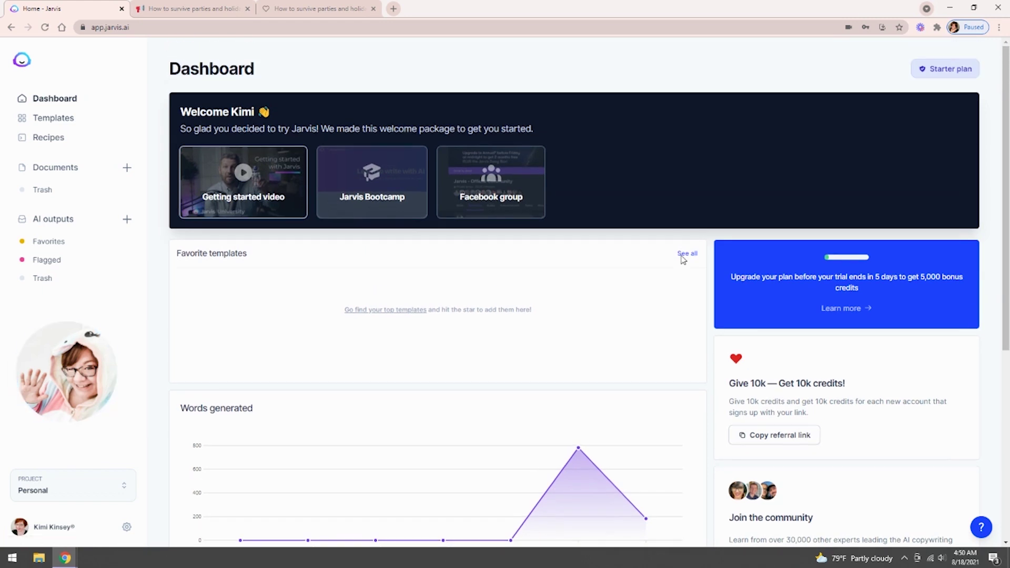
pyautogui.click(953, 72)
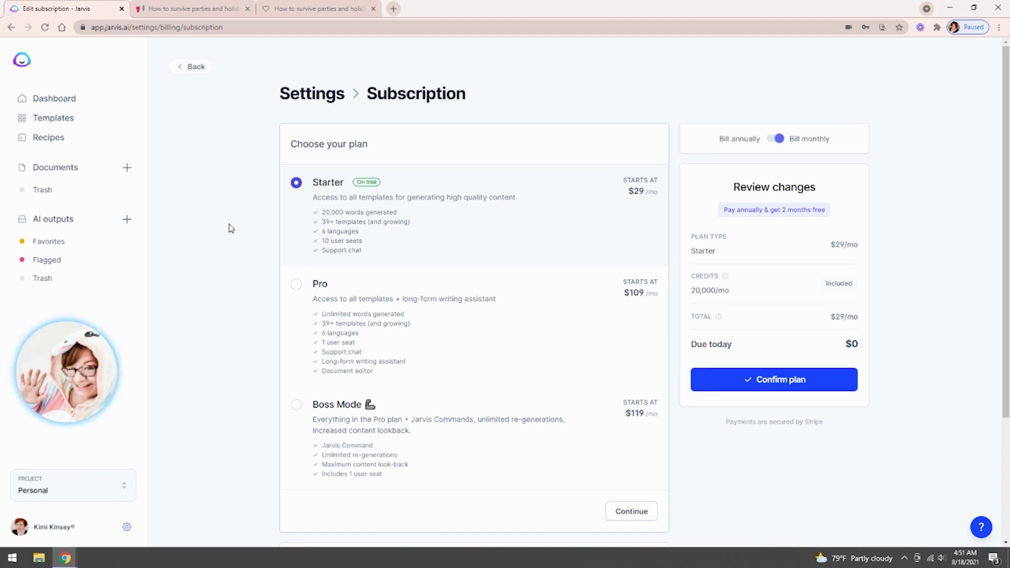
# Step: Leave the subscription settings and return to the dashboard to look over its sections once more
pyautogui.click(196, 67)
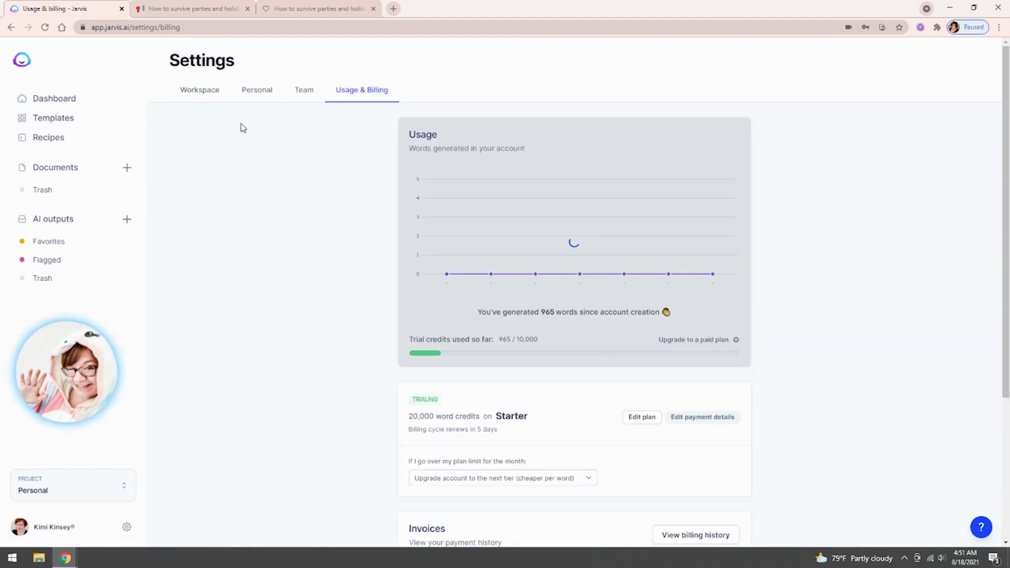
pyautogui.click(55, 100)
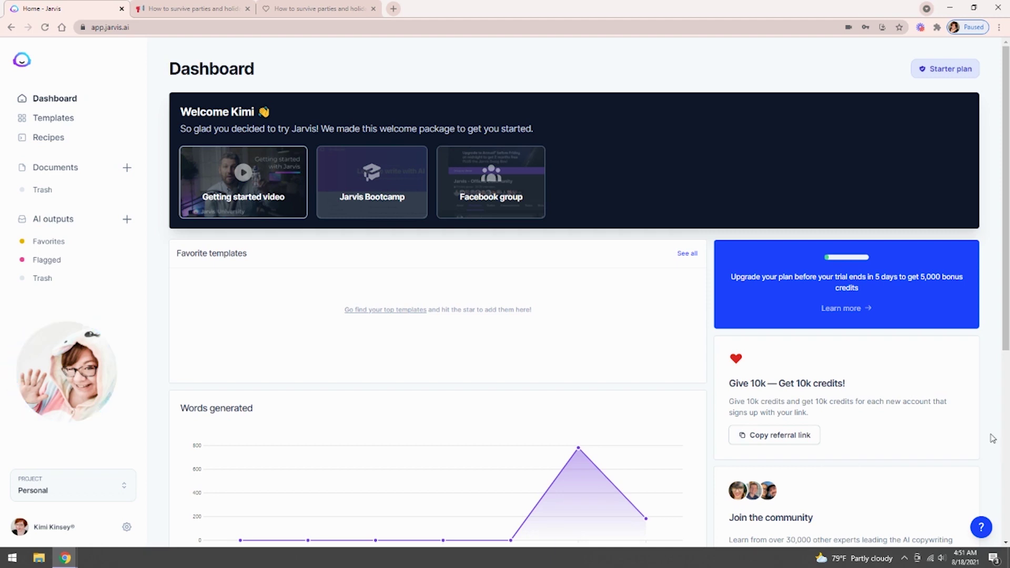
pyautogui.scroll(-3, 990, 437)
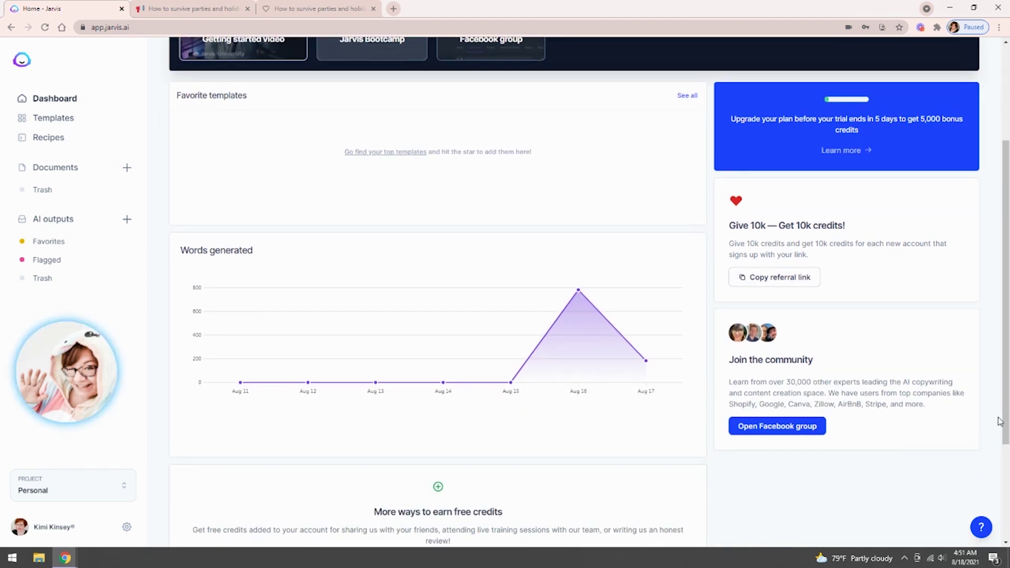
pyautogui.scroll(3, 999, 424)
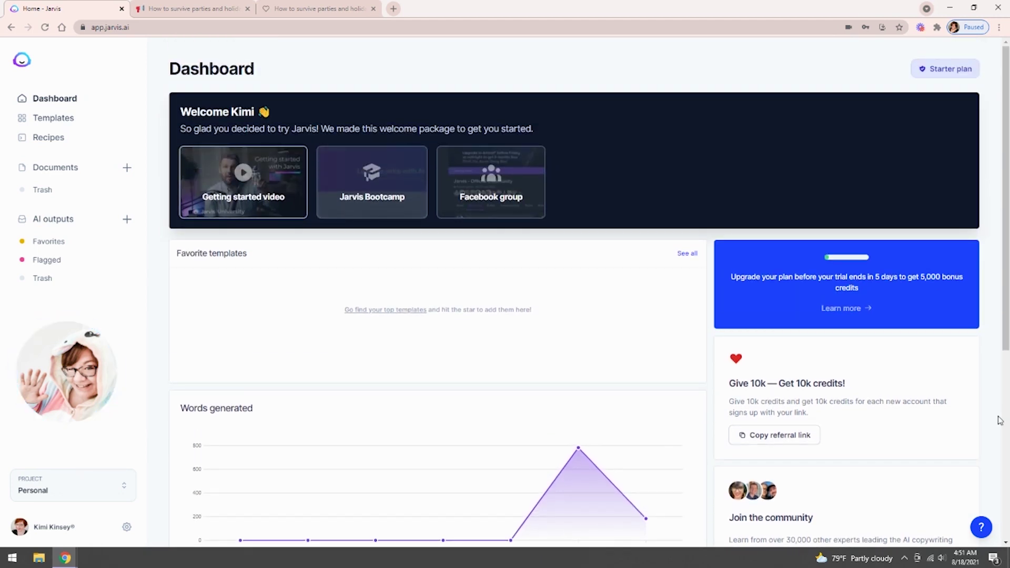